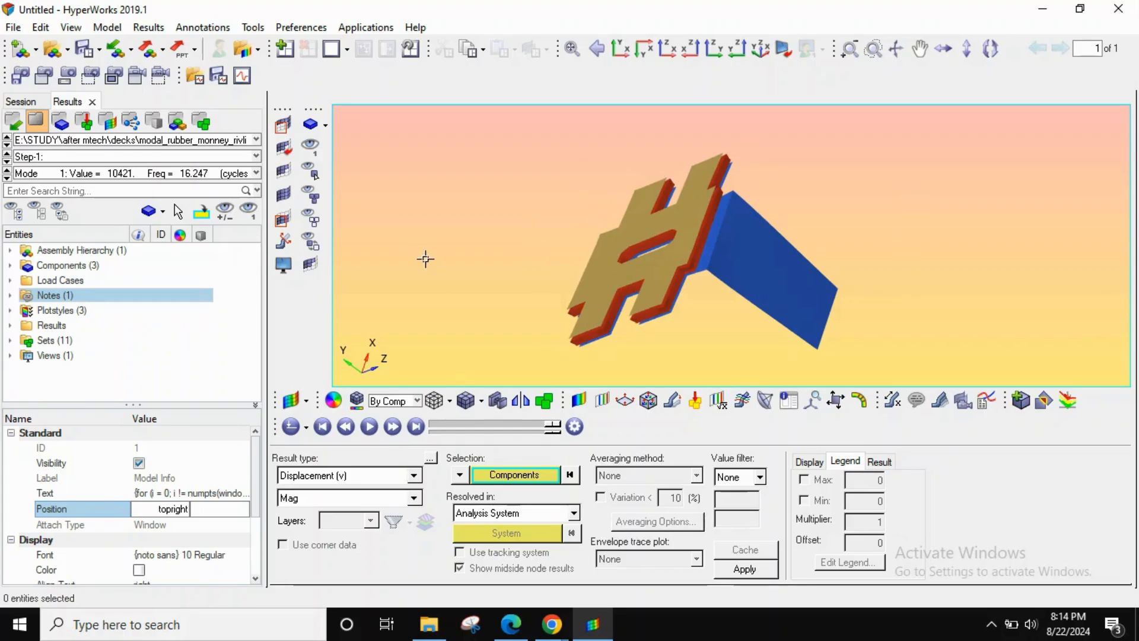
Contour the S-Stress components (s) result as Mises stress on all components with Simple averaging
click(343, 478)
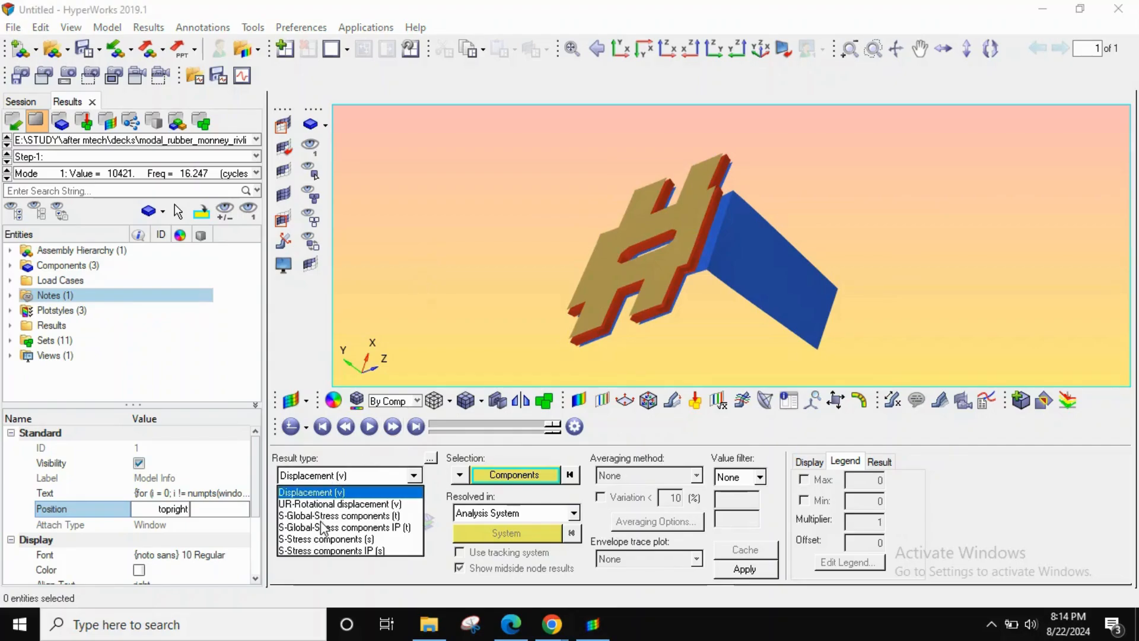
click(326, 539)
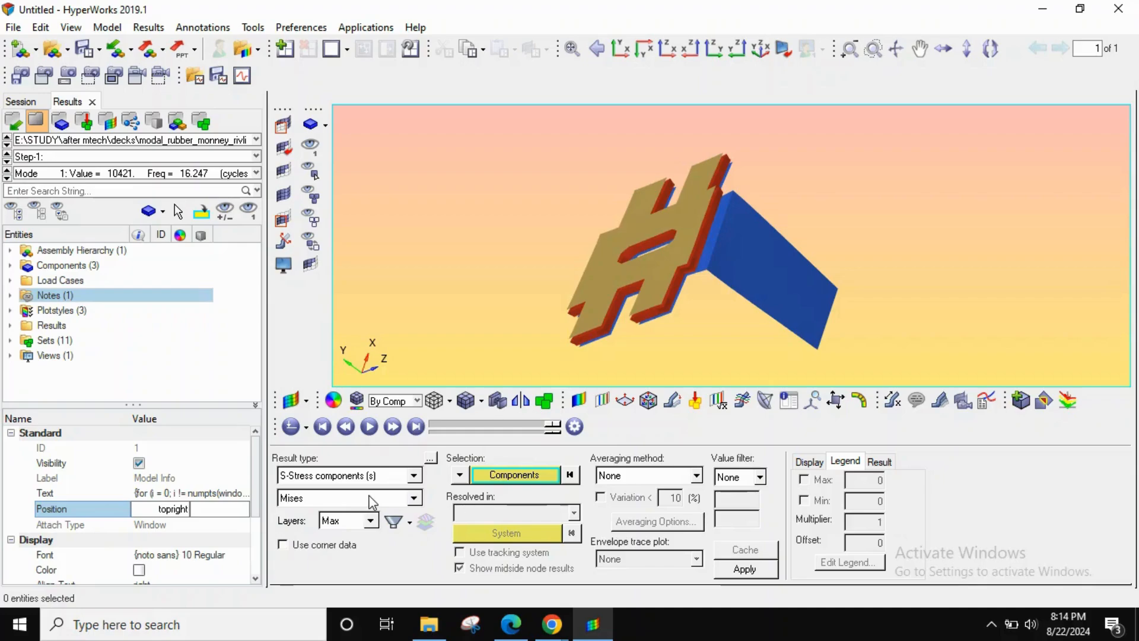
click(607, 477)
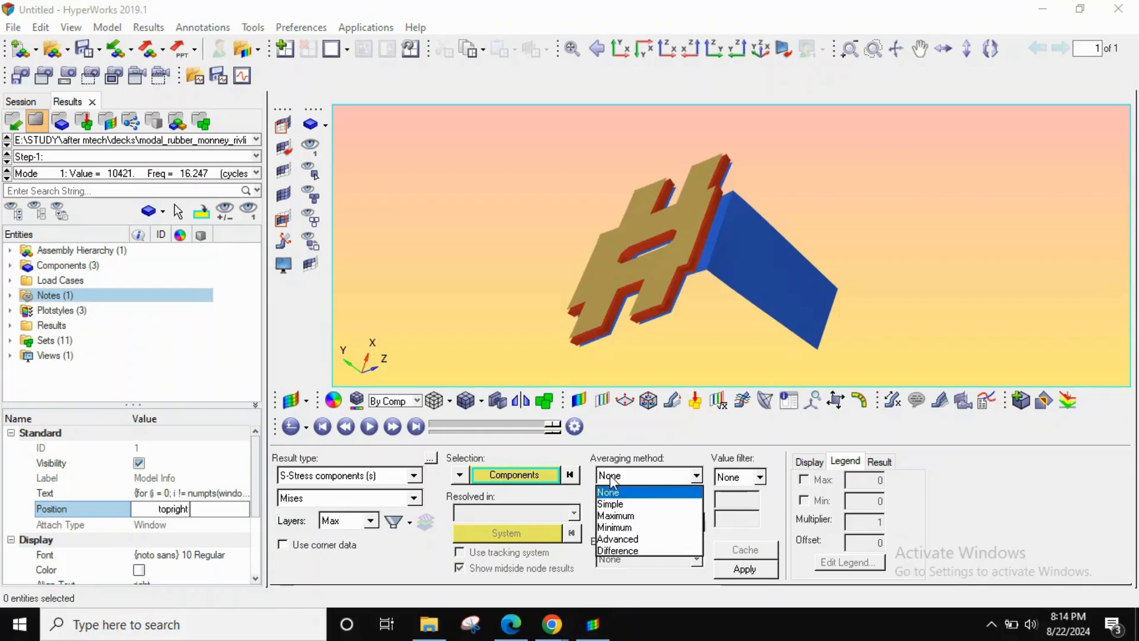
click(610, 504)
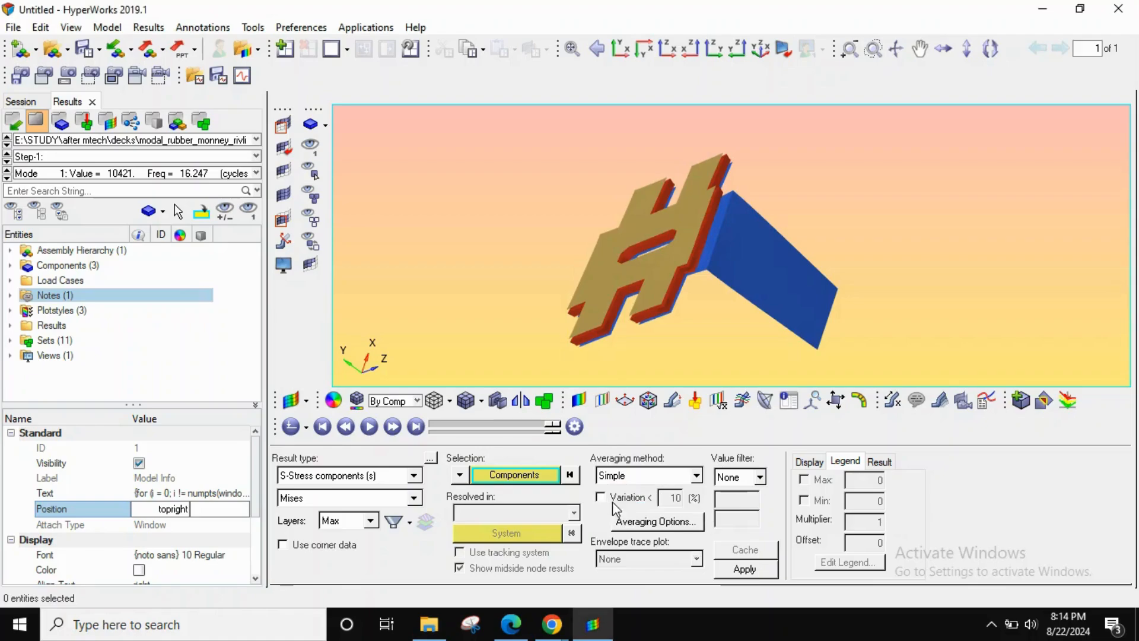
click(745, 569)
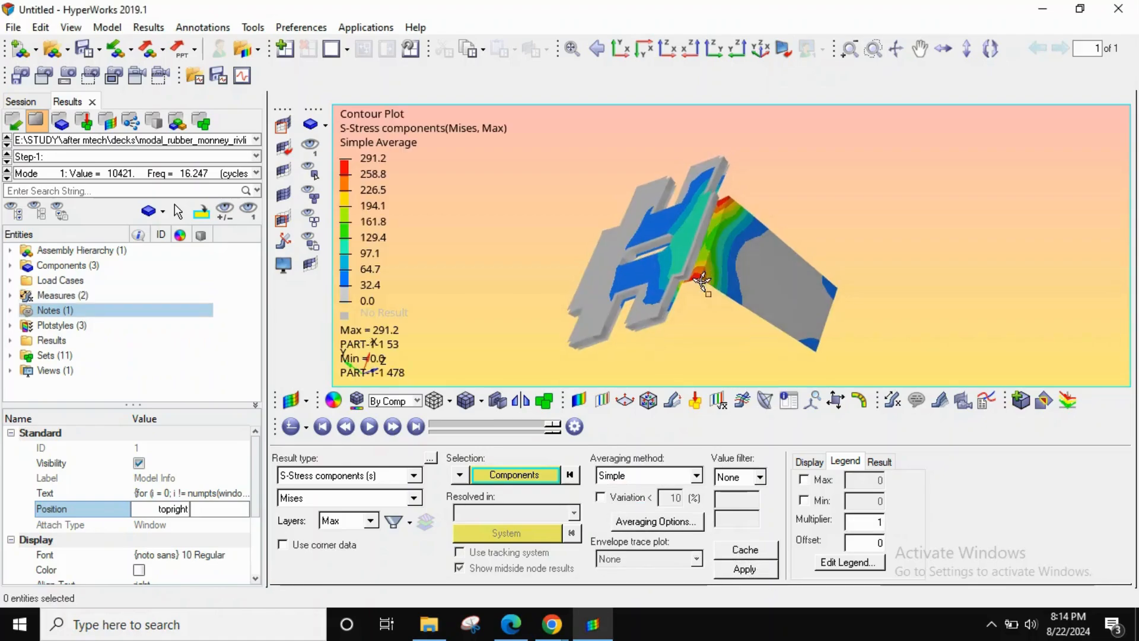
Set the second-highest value of the stress contour legend to 240
ctrl+drag(689, 232, 504, 291)
double_click(377, 175)
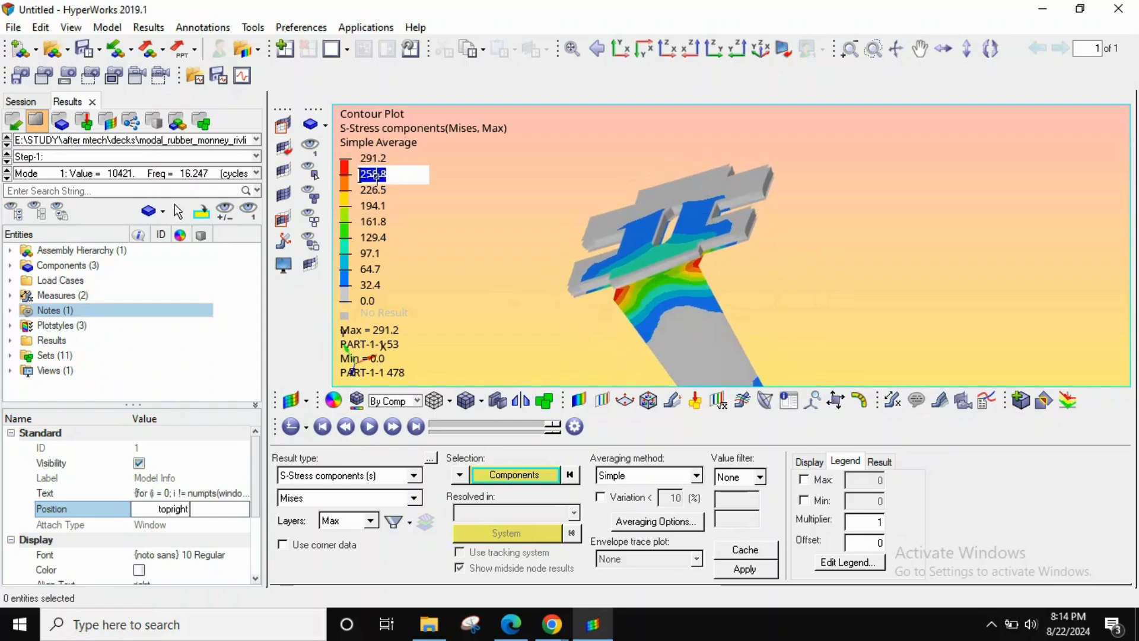
text(240)
key(Return)
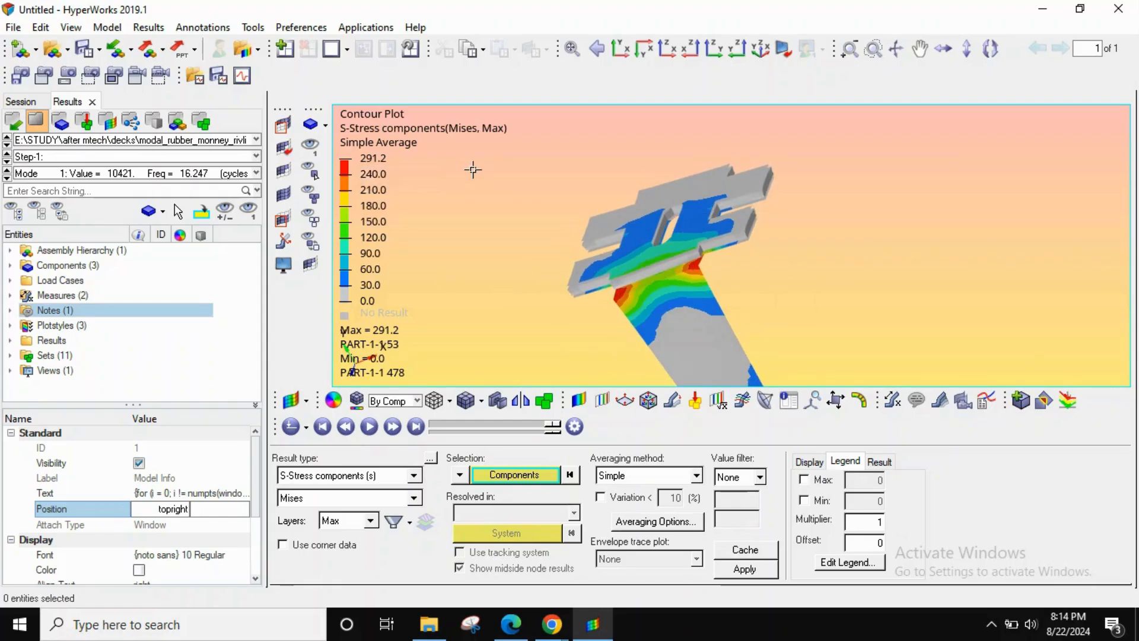
Display the element mesh lines on the shaded stress contour
mouse_move(663, 304)
ctrl+mouse_down()
mouse_move(751, 240)
mouse_move(739, 256)
mouse_move(809, 296)
mouse_move(778, 288)
ctrl+mouse_up()
ctrl+scroll(715, 230, up, 4)
ctrl+drag(715, 230, 720, 289)
ctrl+scroll(729, 282, down, 3)
ctrl+right_drag(735, 244, 683, 261)
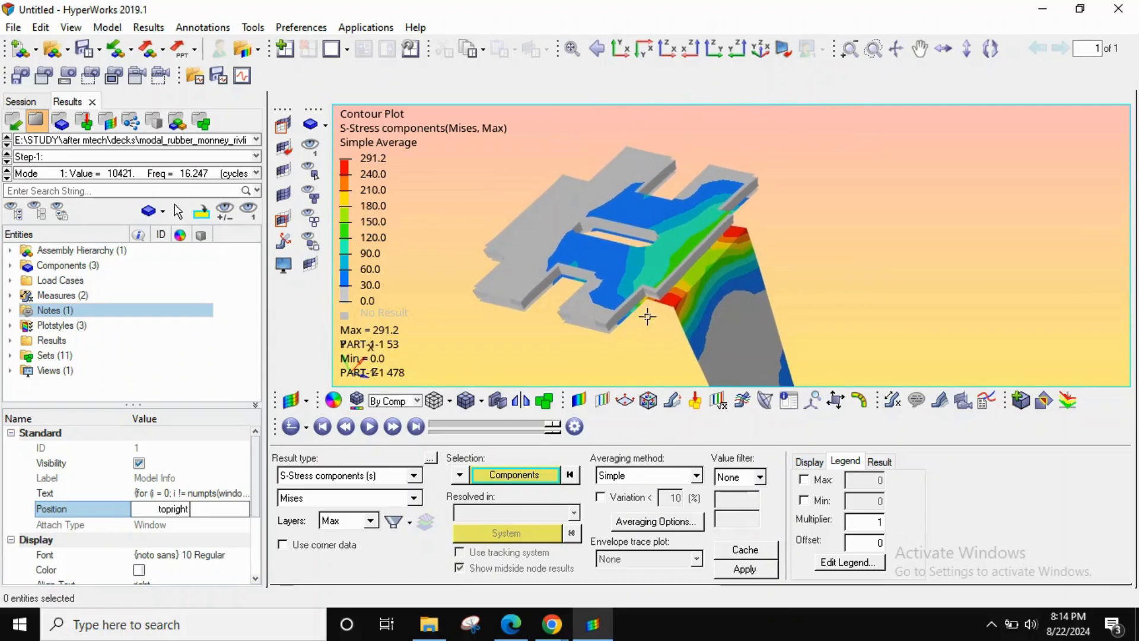
click(473, 396)
ctrl+scroll(712, 265, up, 2)
ctrl+scroll(712, 267, down, 1)
mouse_move(711, 270)
ctrl+right_down()
mouse_move(706, 236)
mouse_move(703, 249)
ctrl+right_up()
ctrl+scroll(707, 236, down, 1)
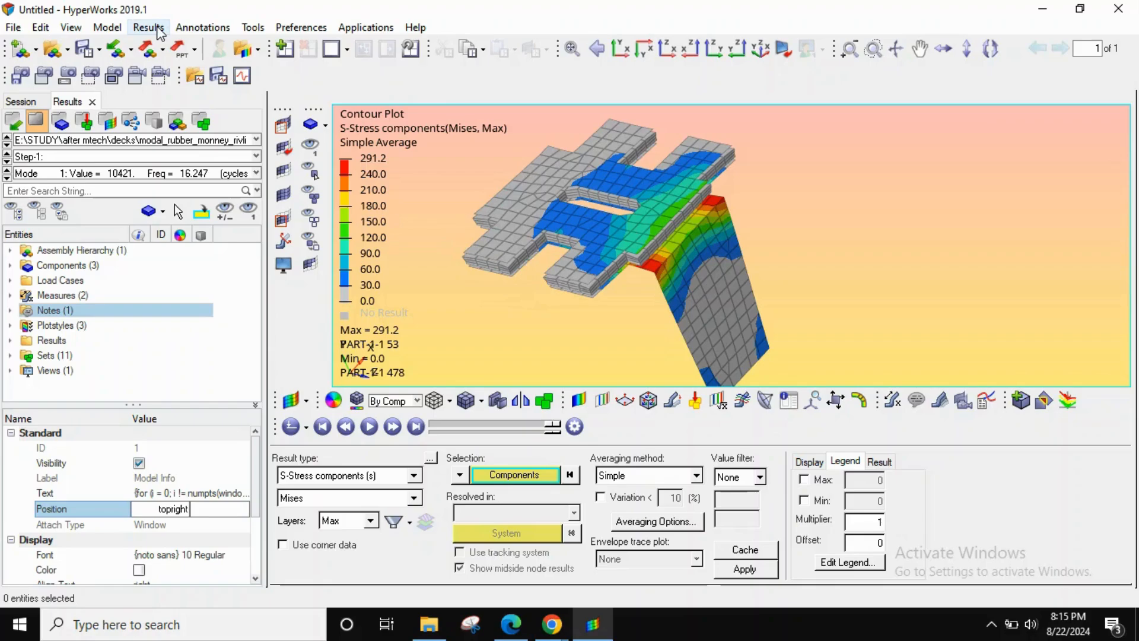
Start a new derived result and label its expression "factor of safety"
click(161, 33)
mouse_move(160, 52)
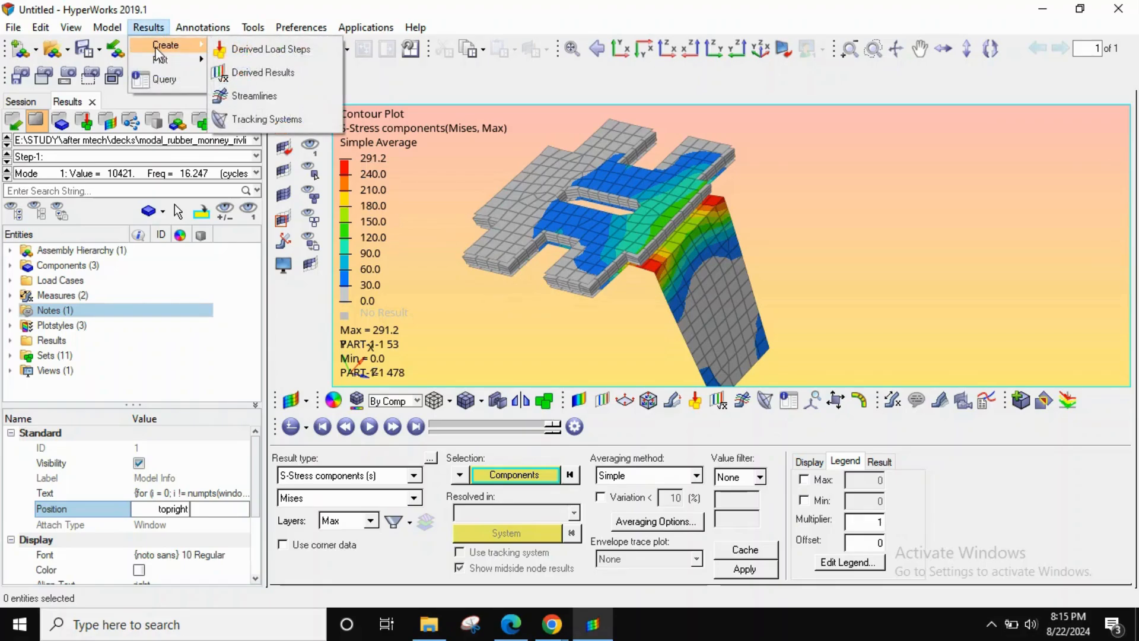
click(246, 74)
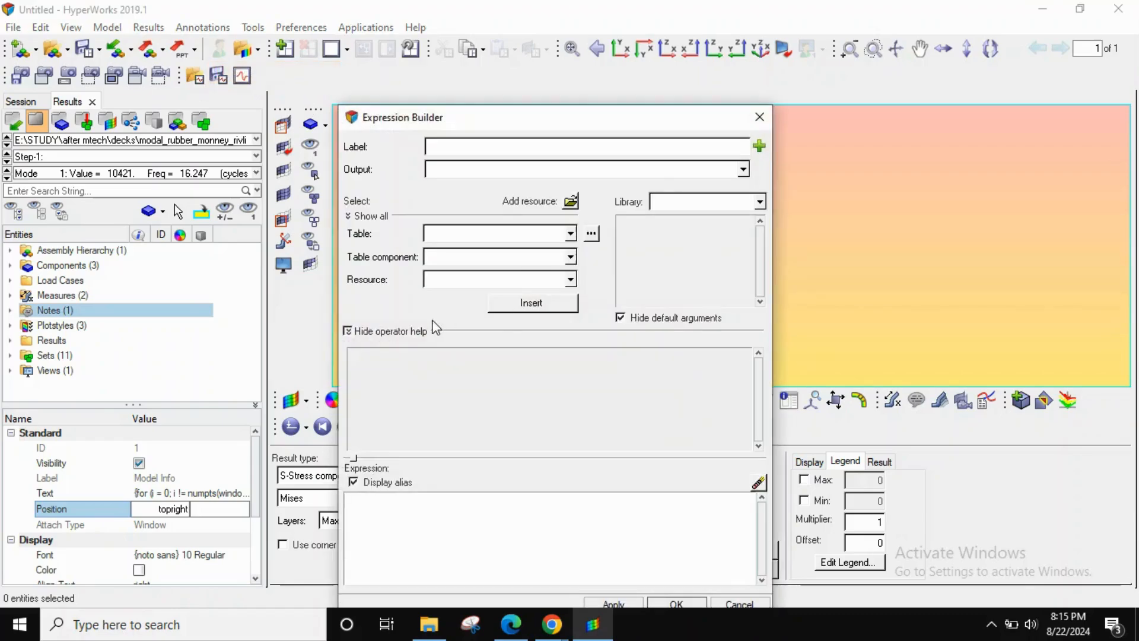
drag(488, 147, 365, 136)
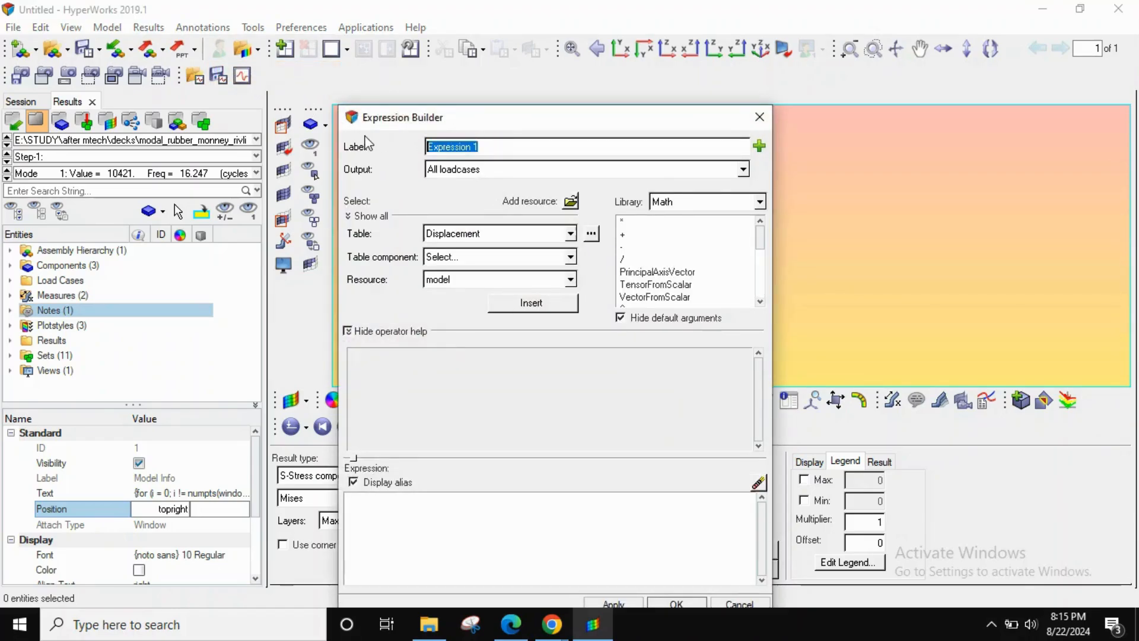
key(BackSpace)
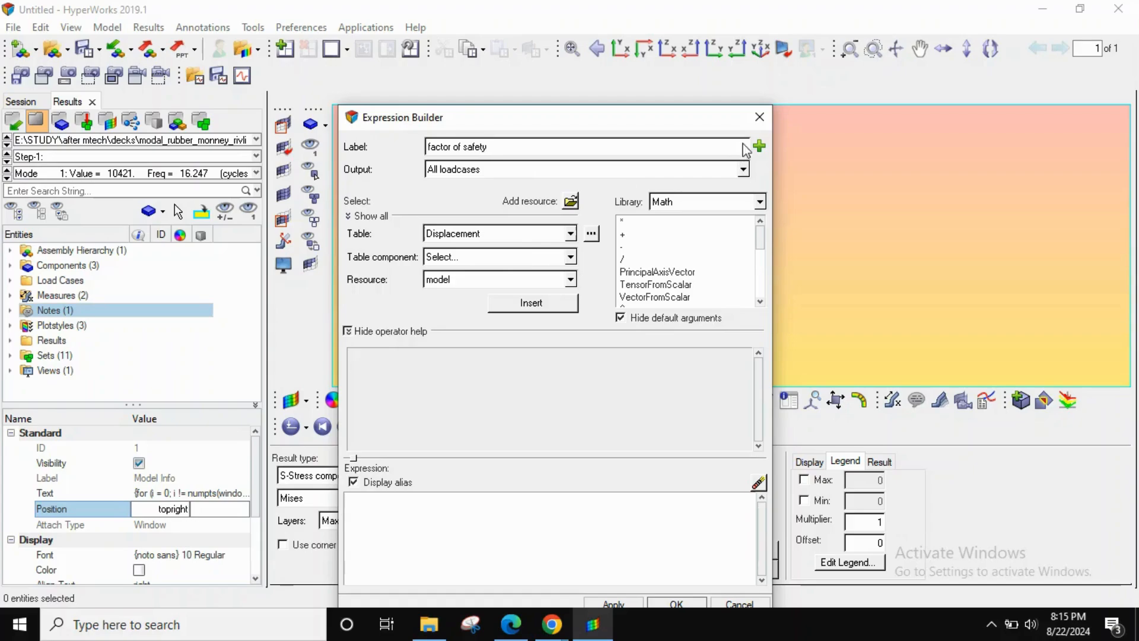
Choose S-Global-Stress components as the data table for the factor of safety expression
click(478, 236)
scroll(479, 274, down, 4)
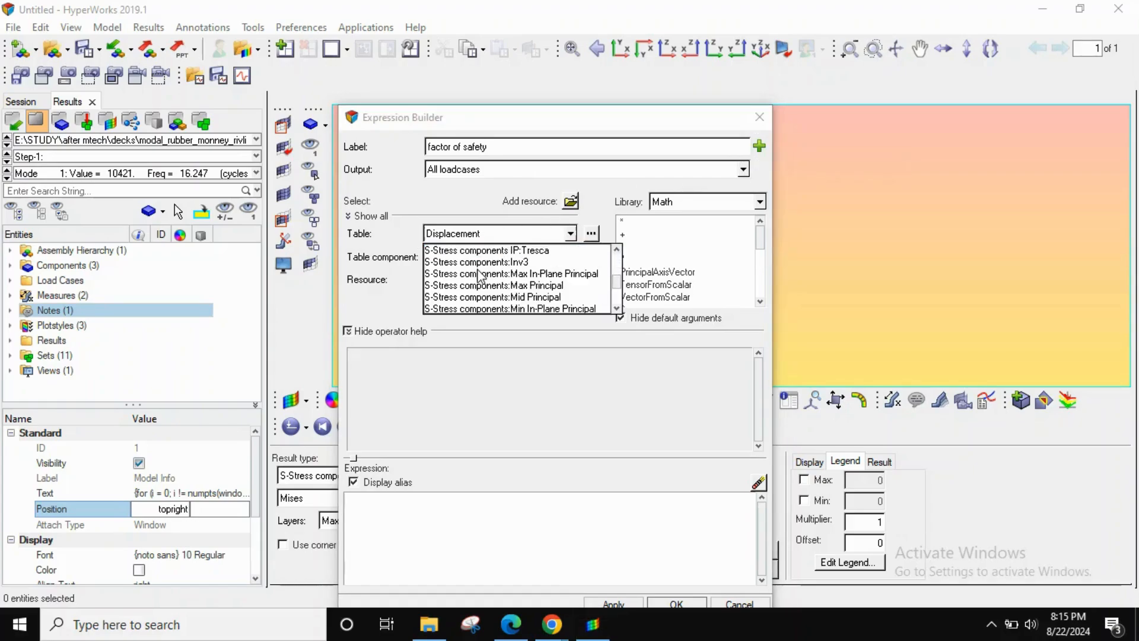
scroll(478, 274, up, 6)
scroll(478, 274, down, 6)
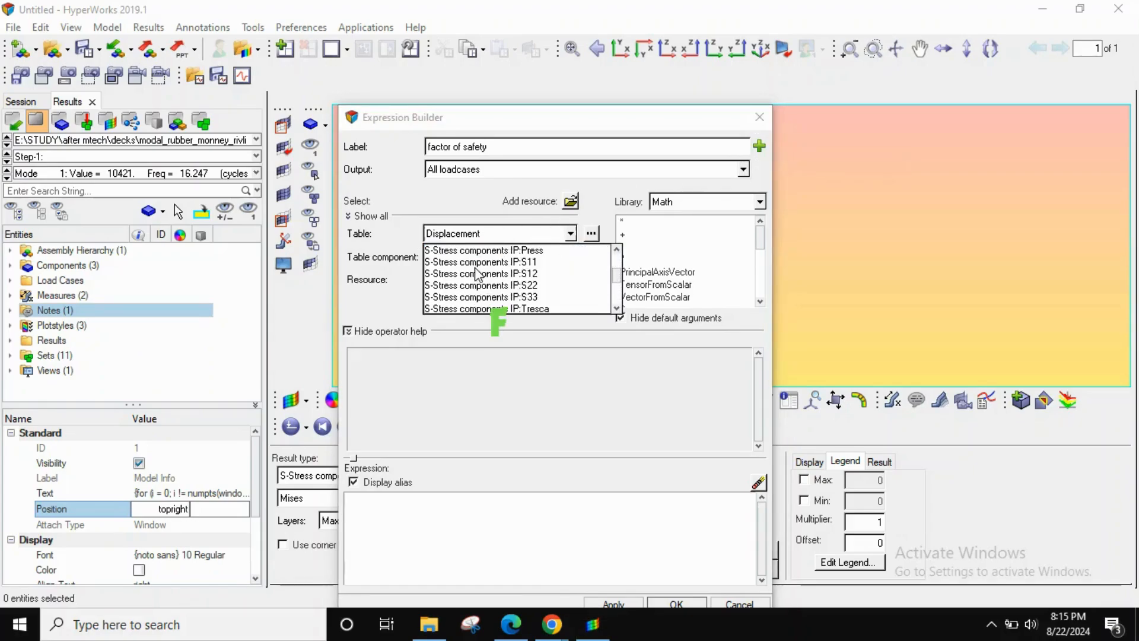
scroll(478, 274, up, 4)
scroll(478, 274, up, 4)
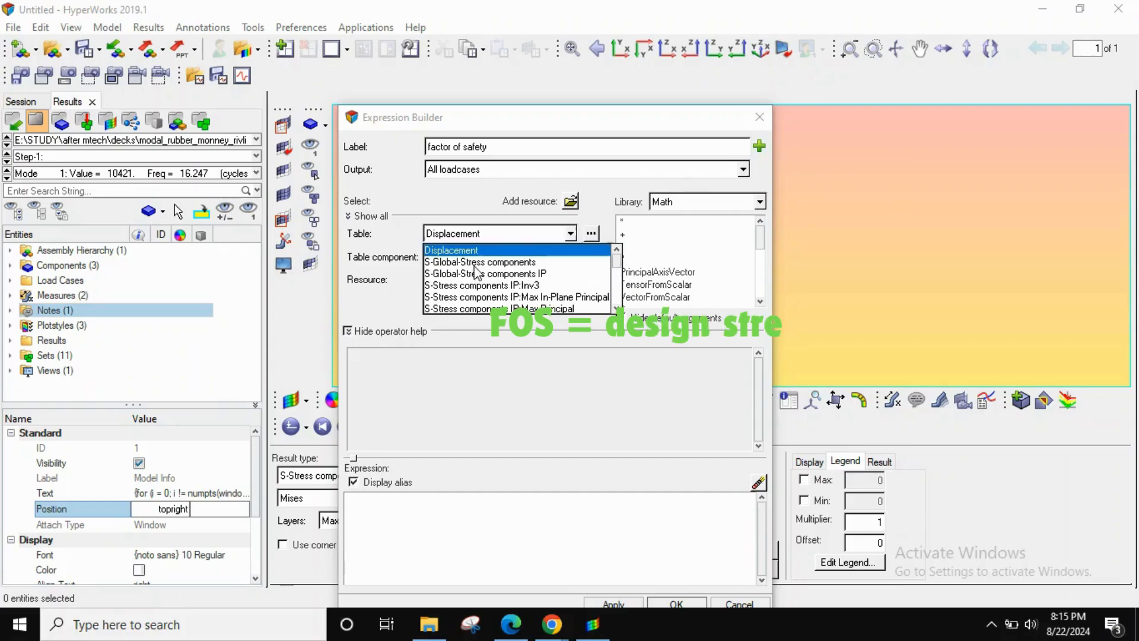
click(478, 262)
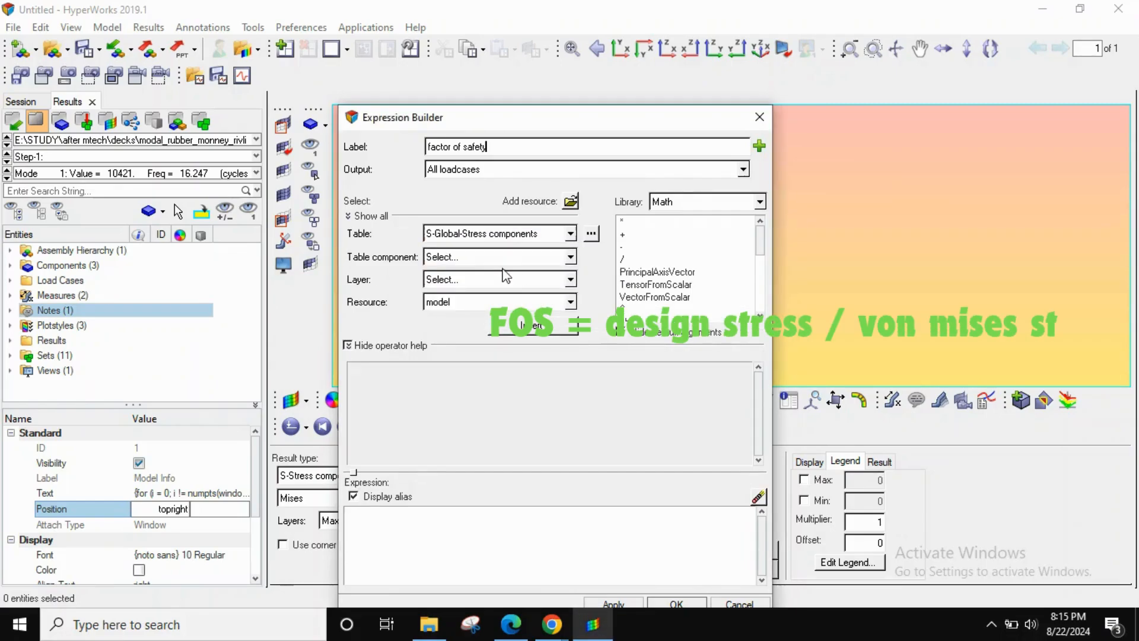
Insert the table's vonMises component with layer None into the expression
click(500, 259)
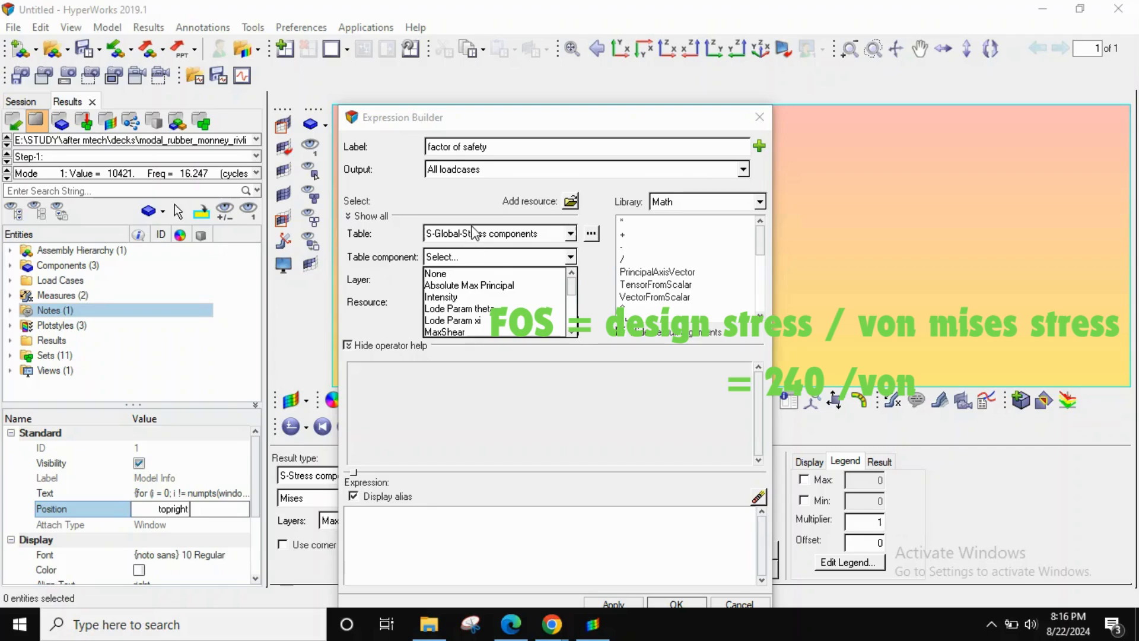
scroll(465, 289, down, 4)
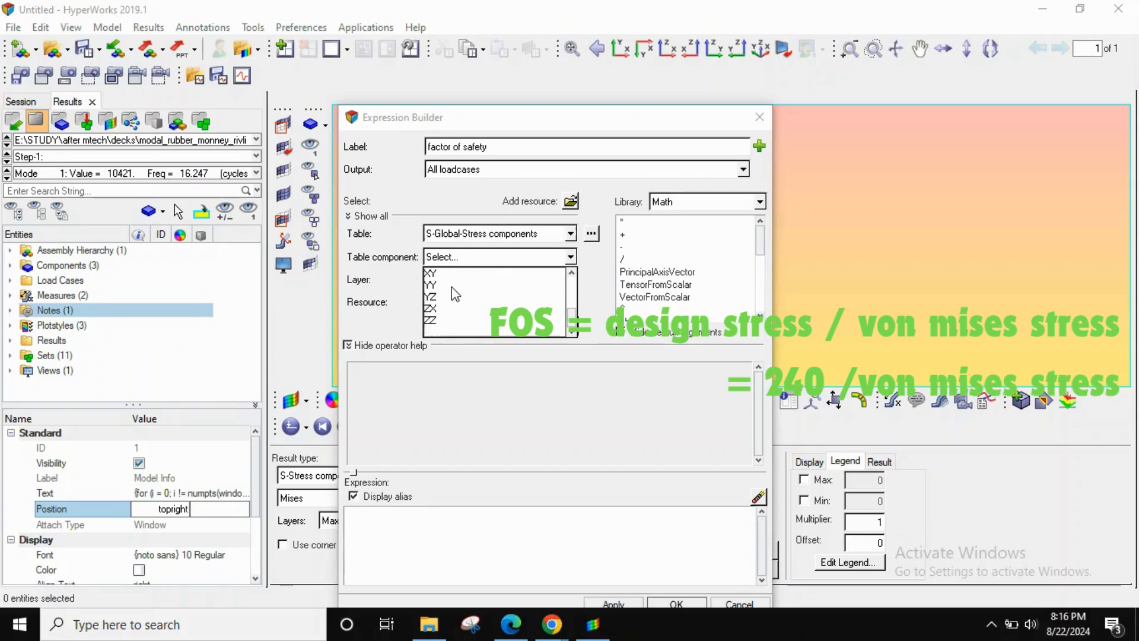
click(453, 298)
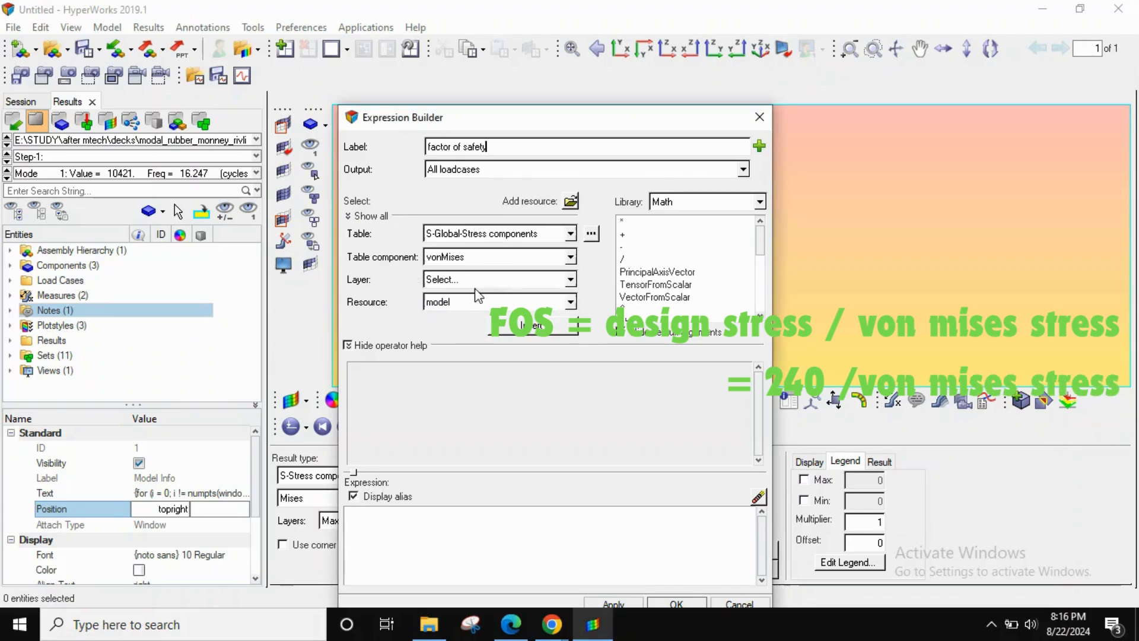
click(480, 279)
click(457, 298)
click(555, 327)
drag(504, 117, 536, 53)
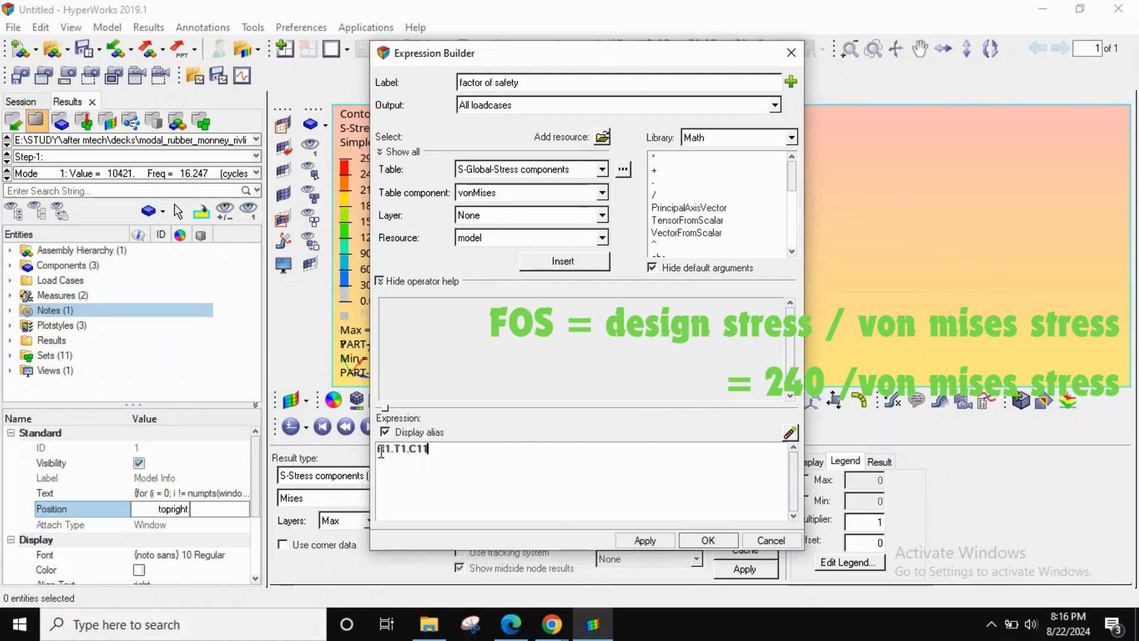
Complete the expression as 240/R1.T1.C11 and create the derived result
text(/)
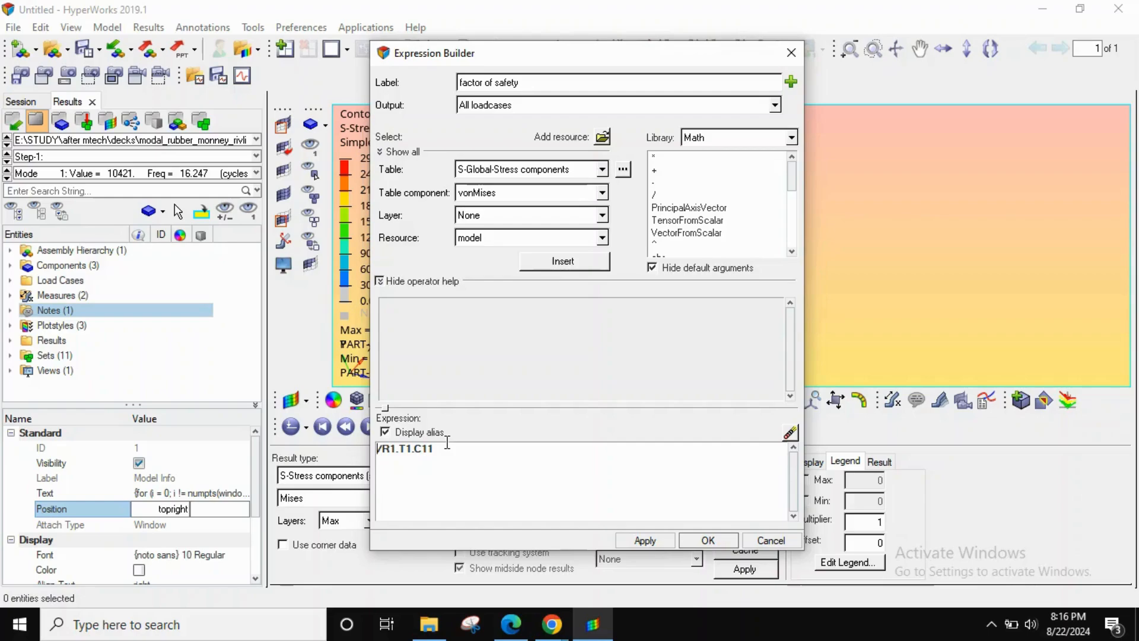
text(240)
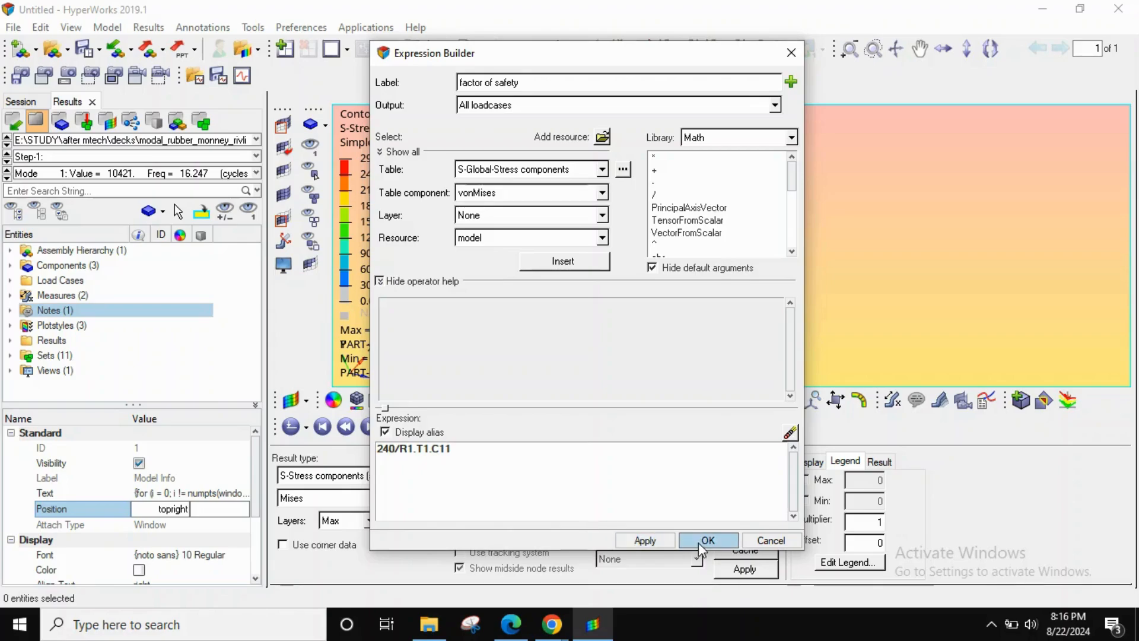
click(645, 540)
click(715, 541)
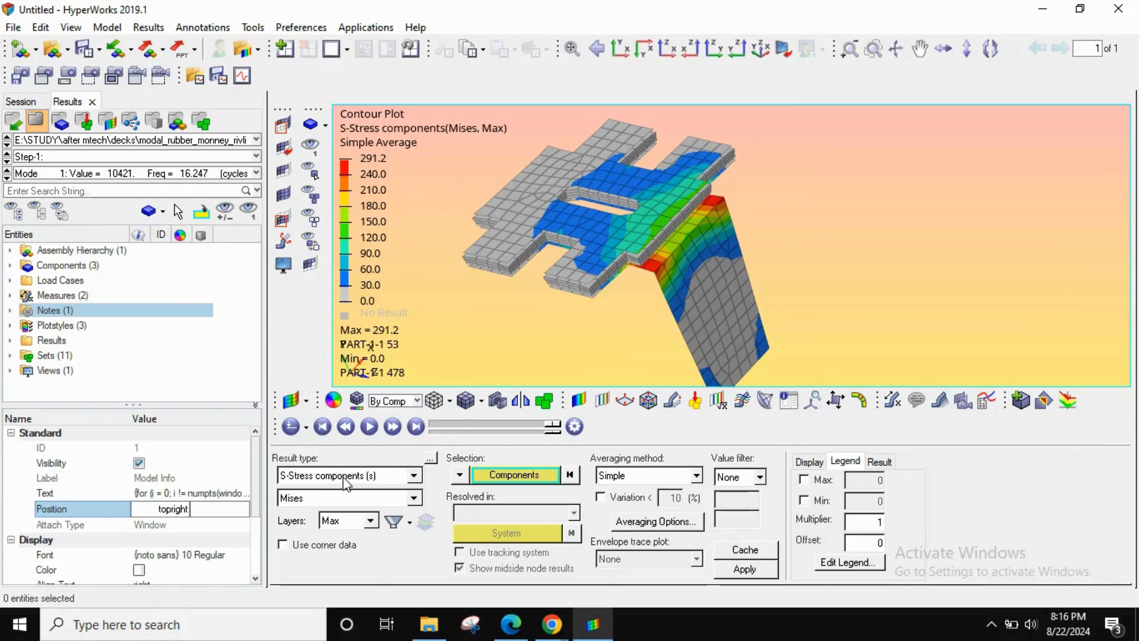
Contour the Factor of safety (s) result on the model
click(347, 477)
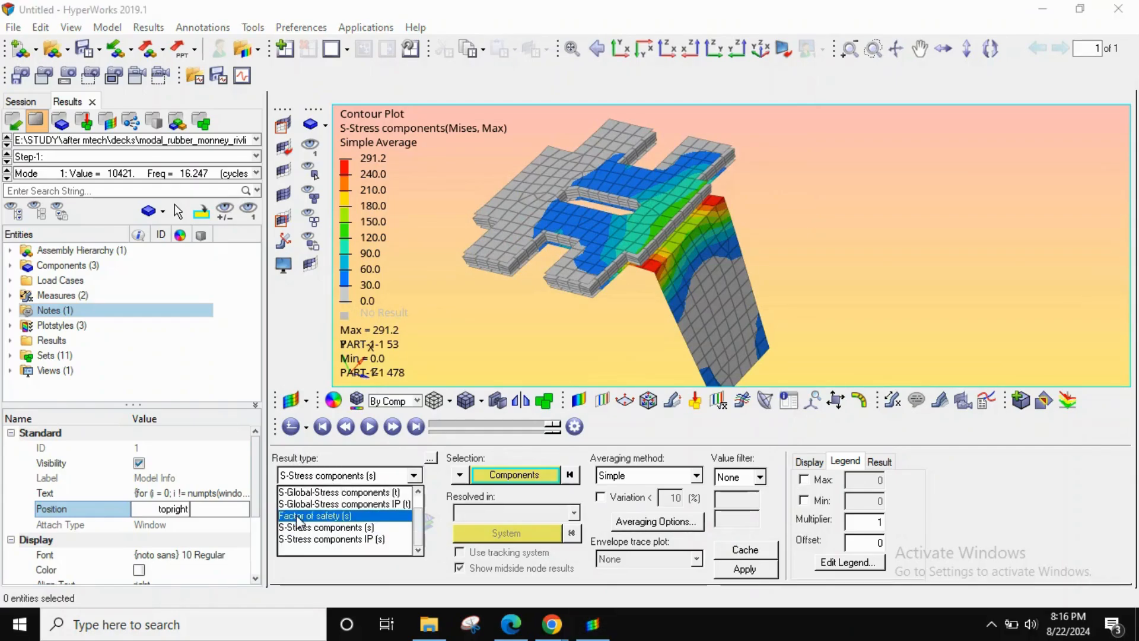
click(321, 515)
click(742, 568)
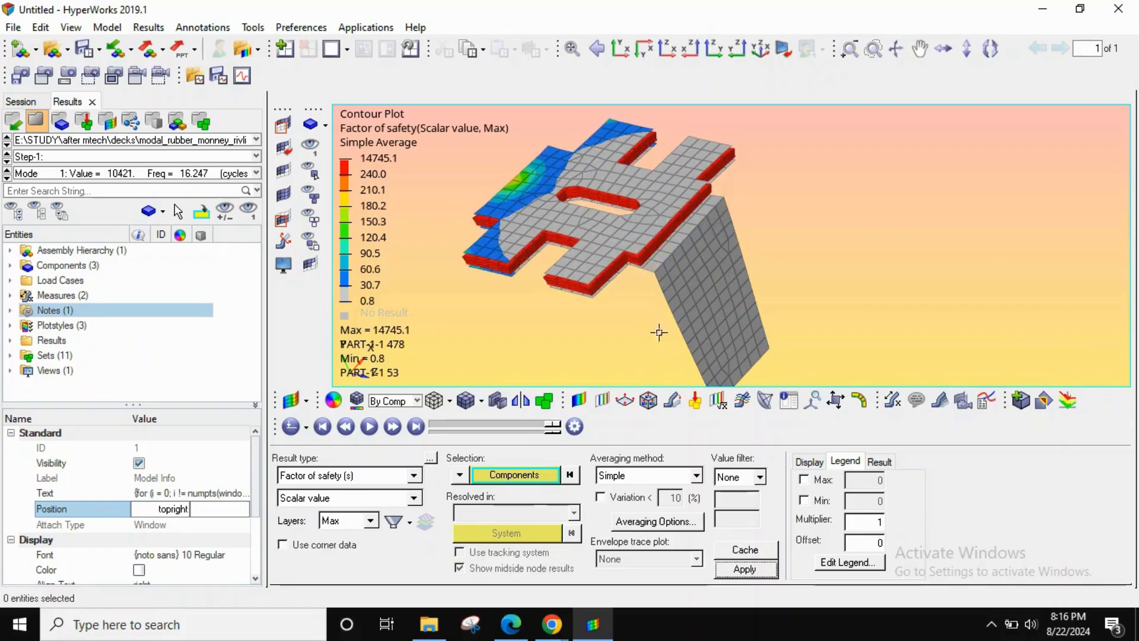
Reset the contour legend to its defaults, then give it the Fixed numeric format with a precision of 1
click(848, 562)
click(562, 573)
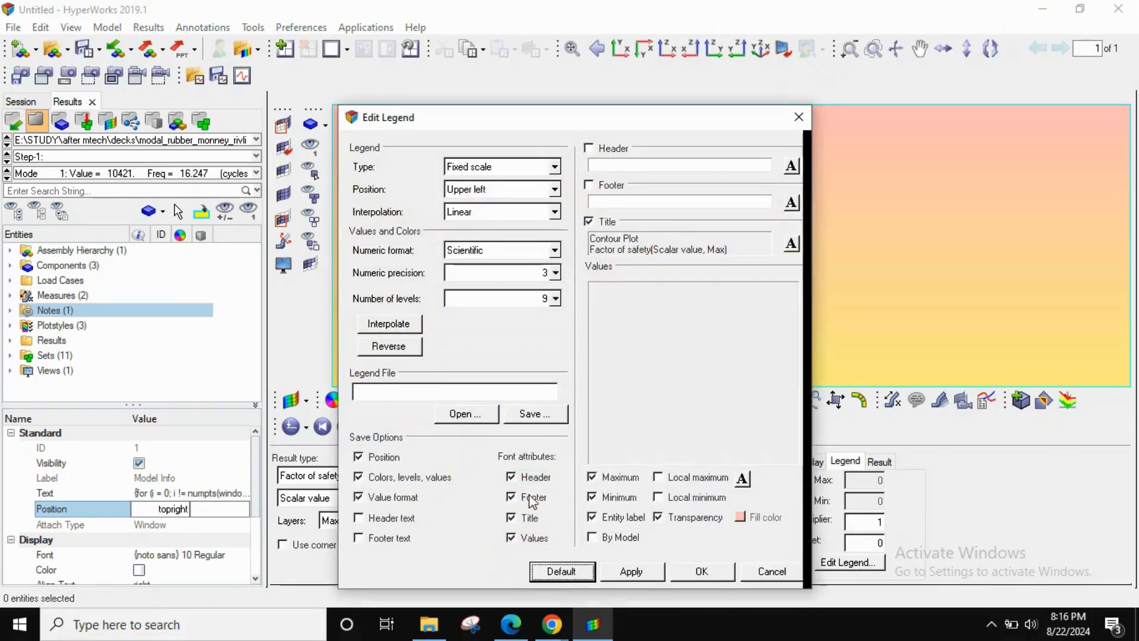
click(473, 256)
click(470, 291)
click(504, 273)
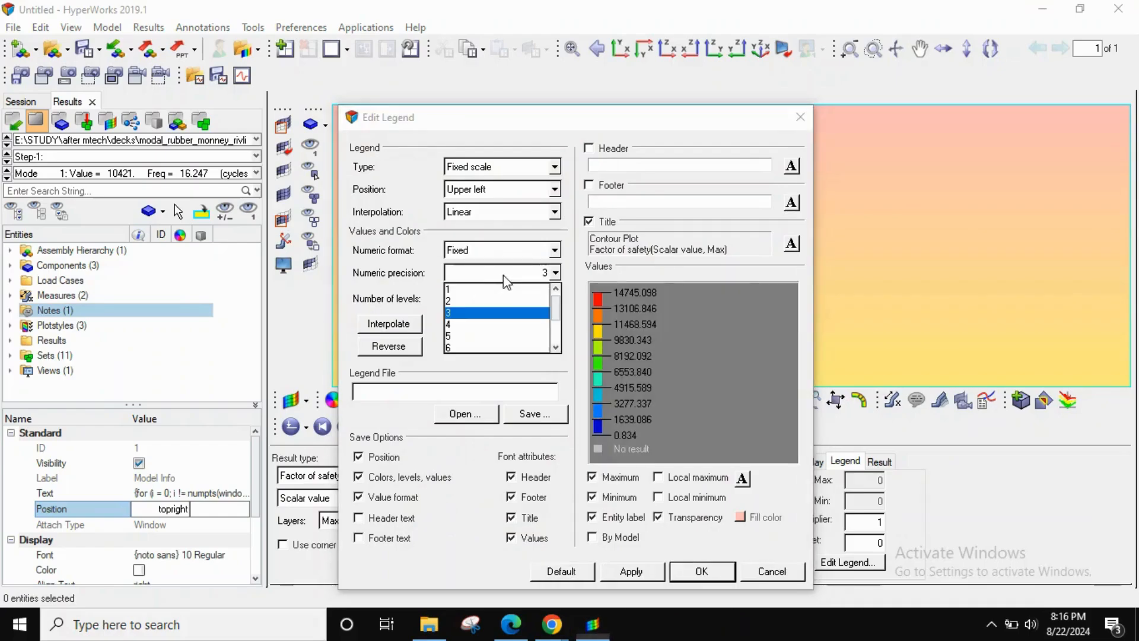
click(462, 291)
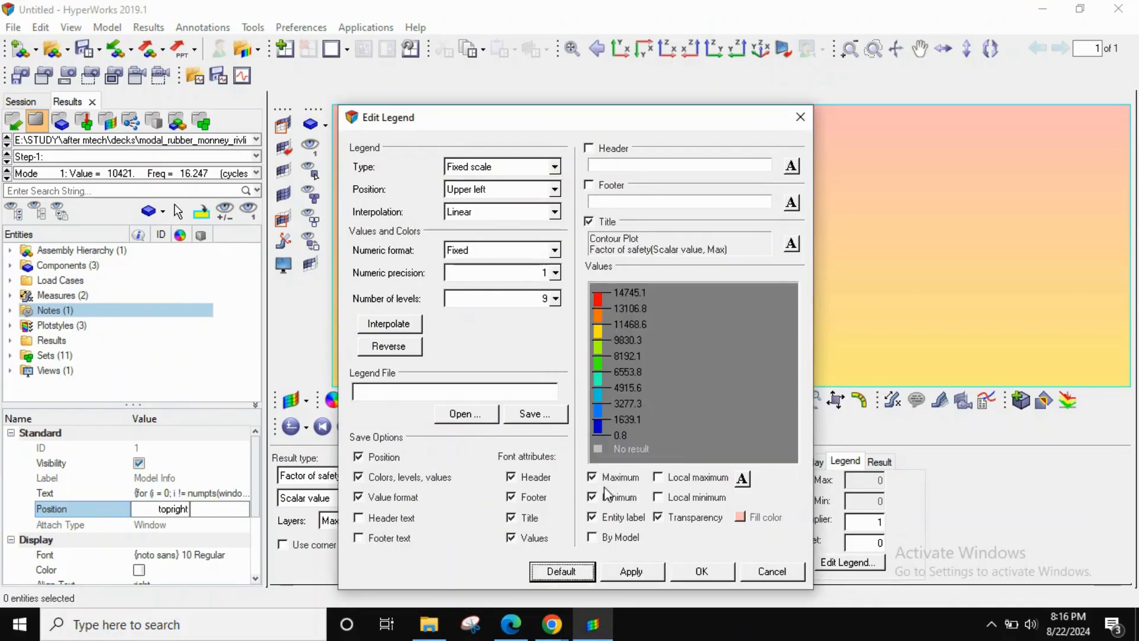
click(633, 570)
click(686, 573)
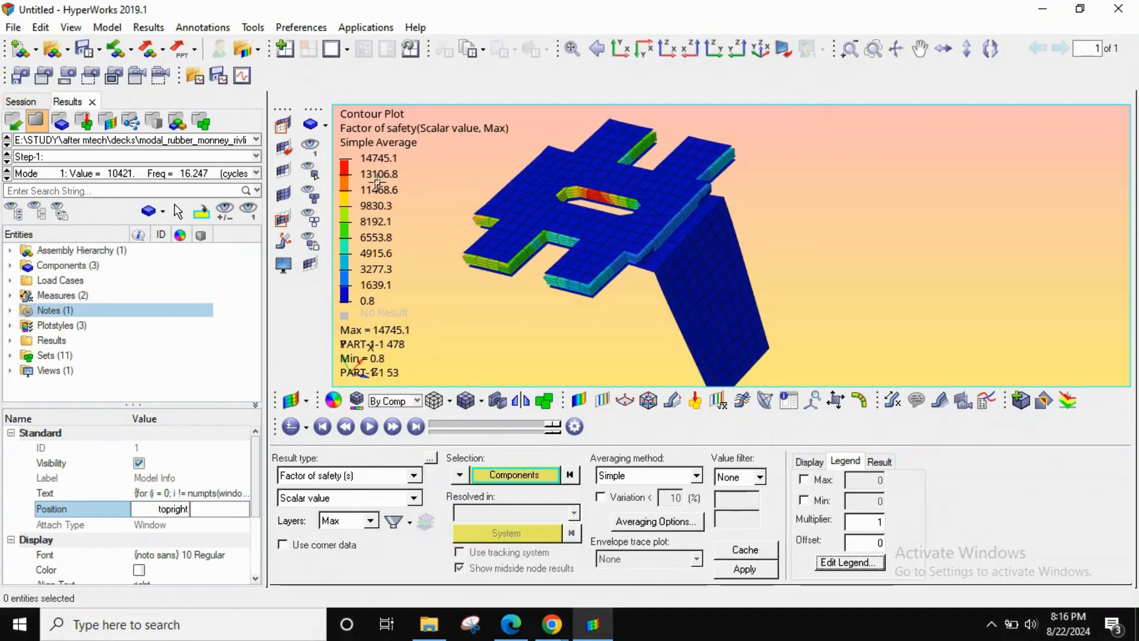
Set the second-highest value of the factor of safety legend to 1
double_click(366, 174)
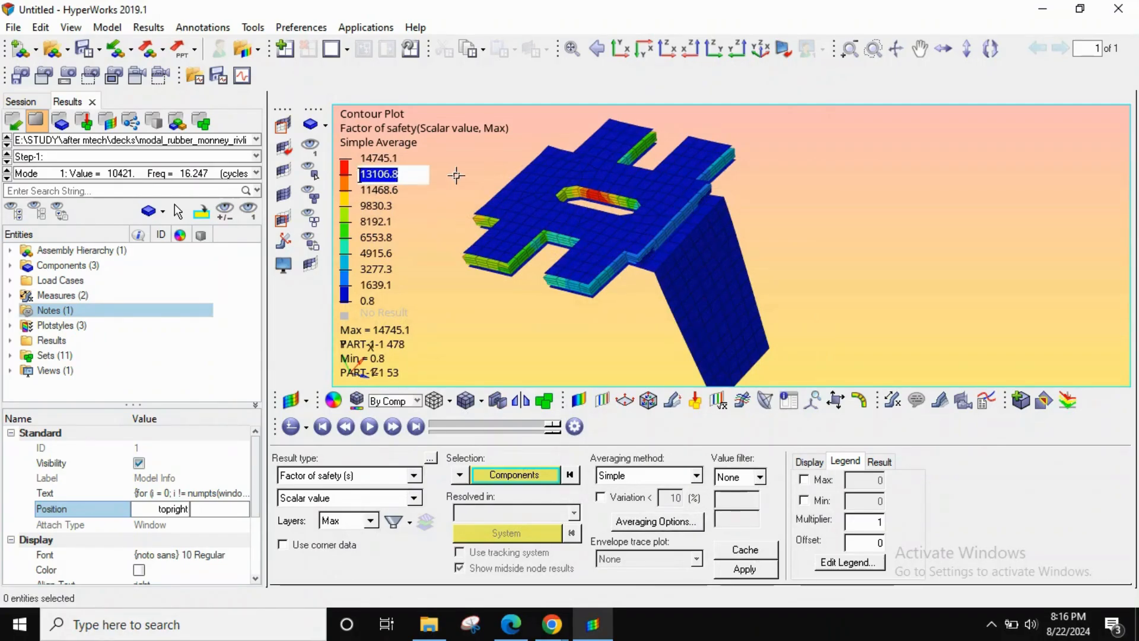
text(1)
key(Return)
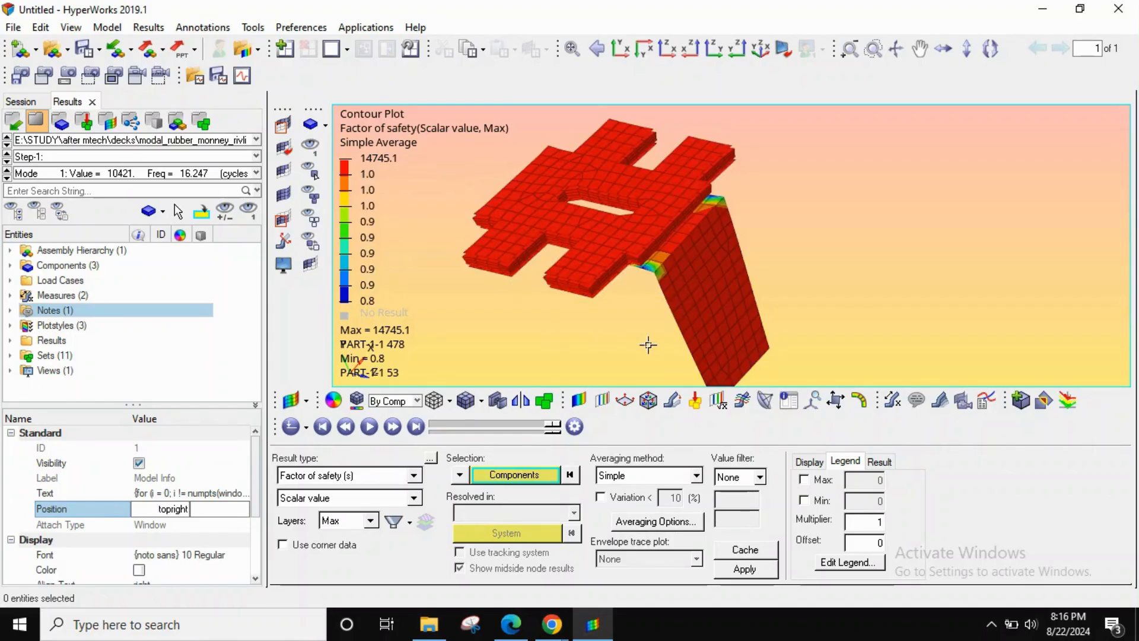
Reverse the order of the factor of safety legend values and apply the change
click(845, 562)
click(412, 350)
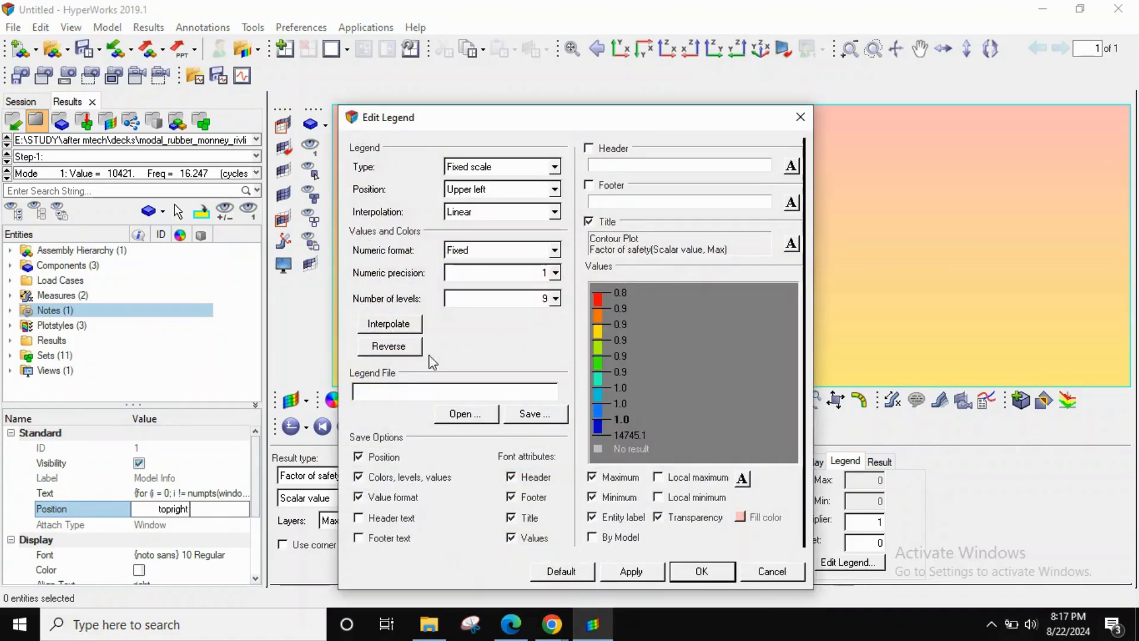
click(631, 570)
click(698, 571)
Recolour the legend band for factors of safety above 1.0 to light grey
ctrl+drag(618, 287, 482, 289)
click(344, 294)
click(310, 264)
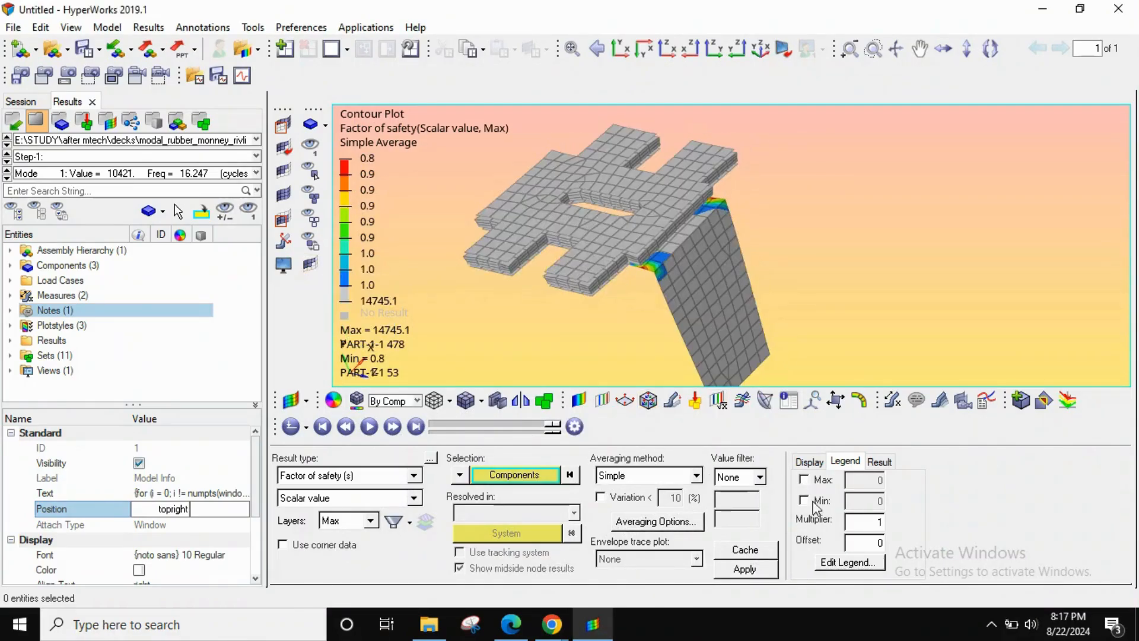
Set the numeric precision of the factor of safety legend to 2 and apply the change
click(837, 562)
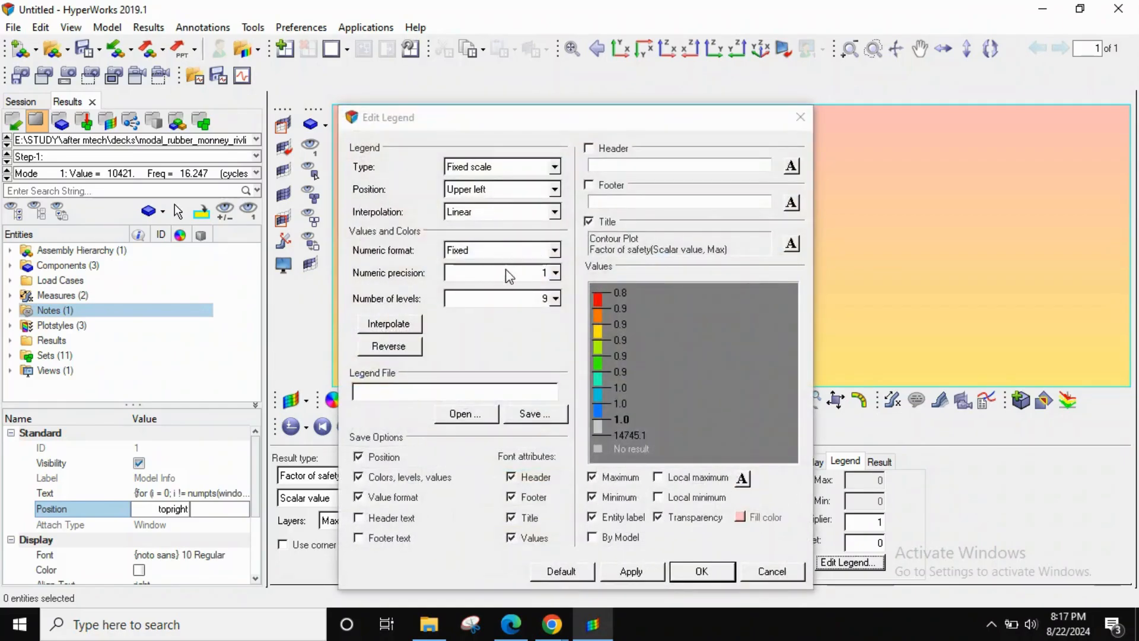
click(510, 274)
click(468, 314)
click(631, 571)
click(693, 571)
Set the legend value directly before 1.00 to 0.8 and examine the contour around the bend
click(375, 270)
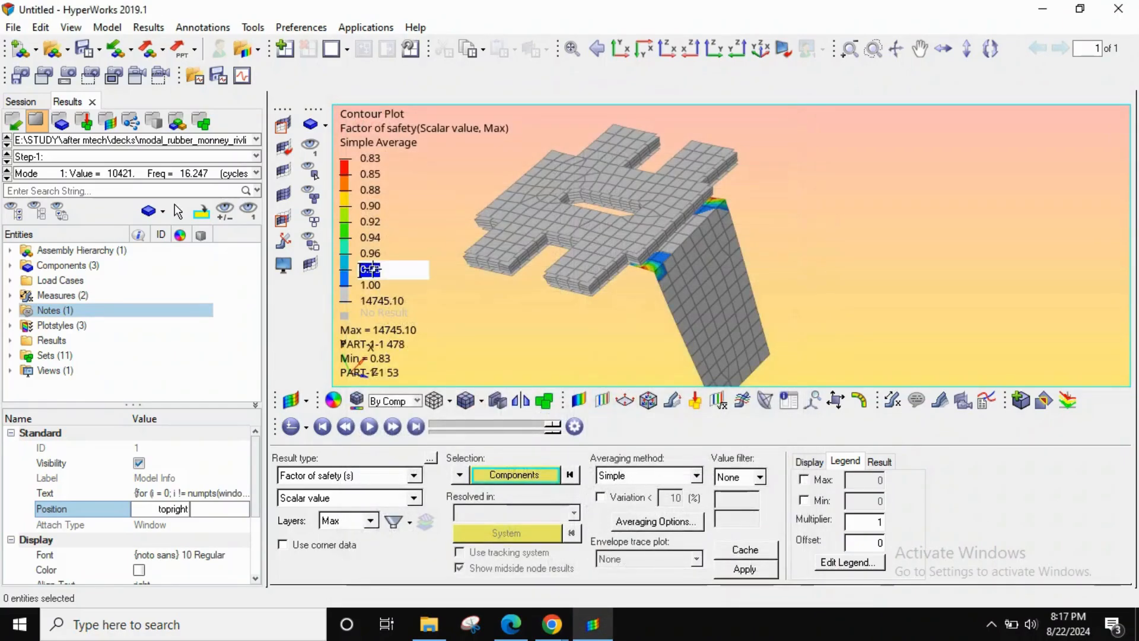
text(.8)
key(Return)
scroll(649, 250, up, 5)
ctrl+drag(689, 273, 661, 287)
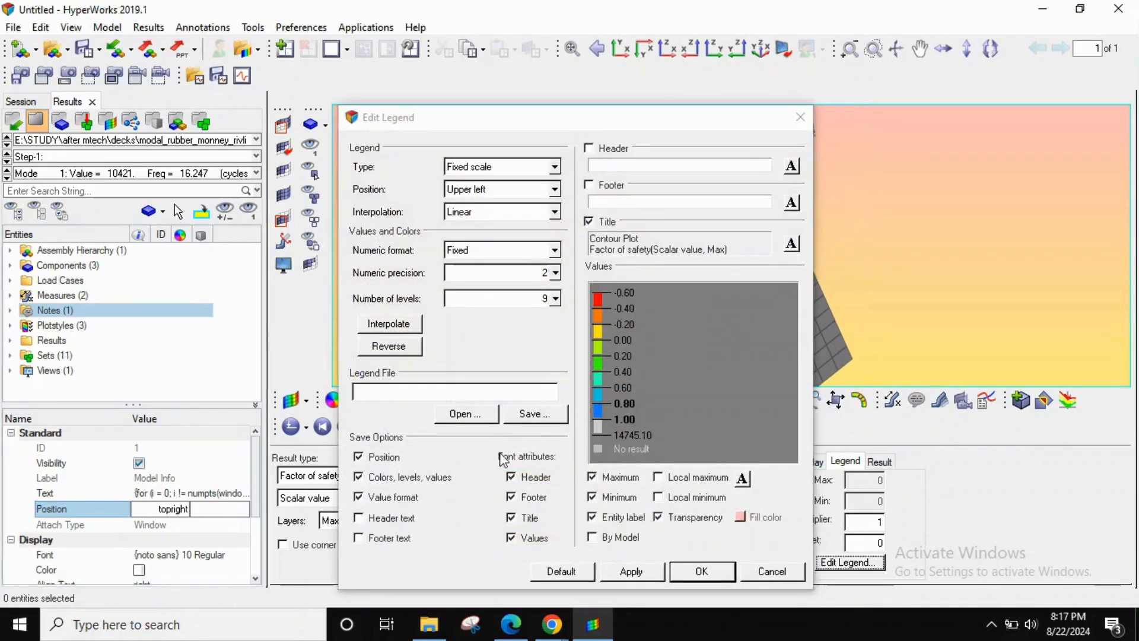
Reset the factor of safety legend to its defaults, then give it the Fixed numeric format with a precision of 1
click(581, 566)
click(485, 254)
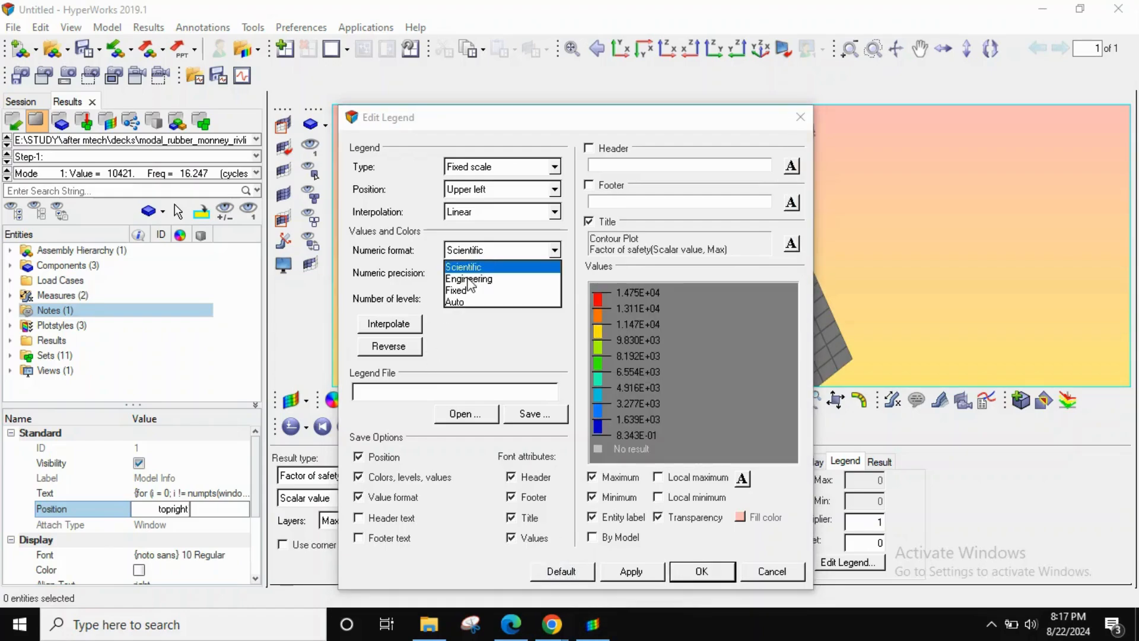
click(469, 291)
click(482, 274)
click(464, 291)
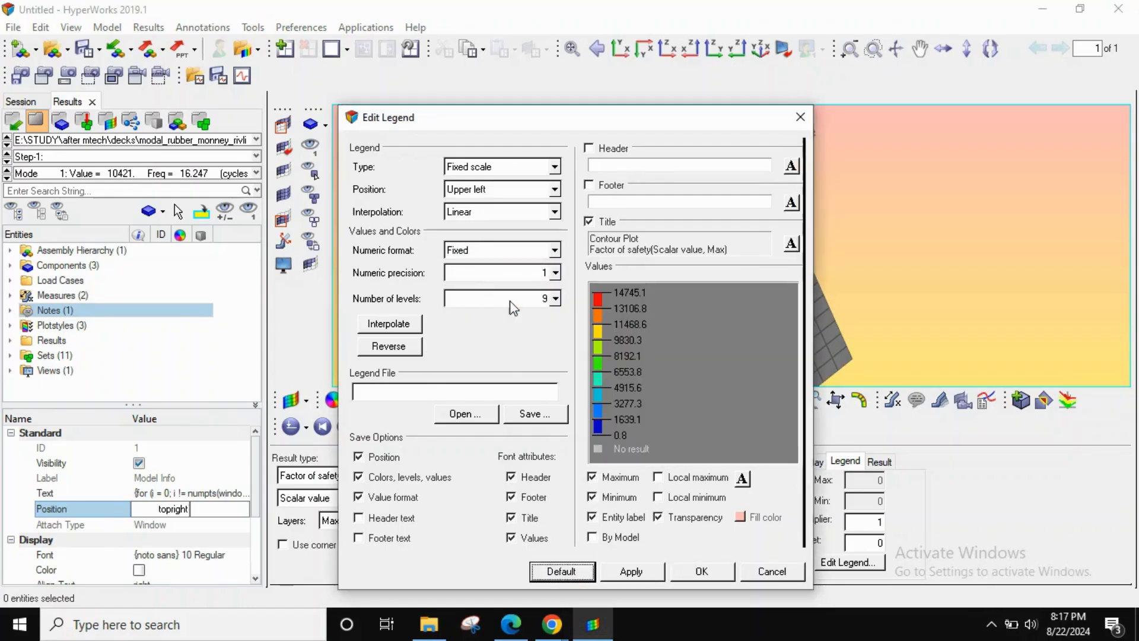
Reverse the legend order so the lowest factor of safety is red, and apply the change
click(413, 350)
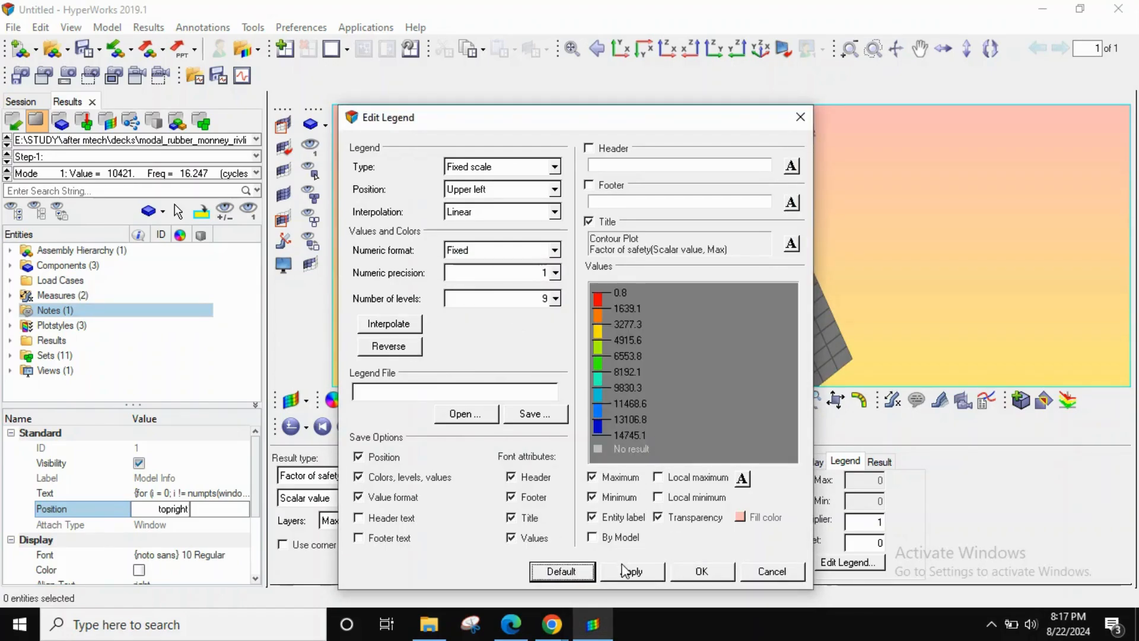
click(631, 571)
click(700, 570)
Set the second-lowest legend value to 1.5 and inspect the red areas along the bend of the angled plate
ctrl+drag(672, 302, 662, 262)
double_click(369, 174)
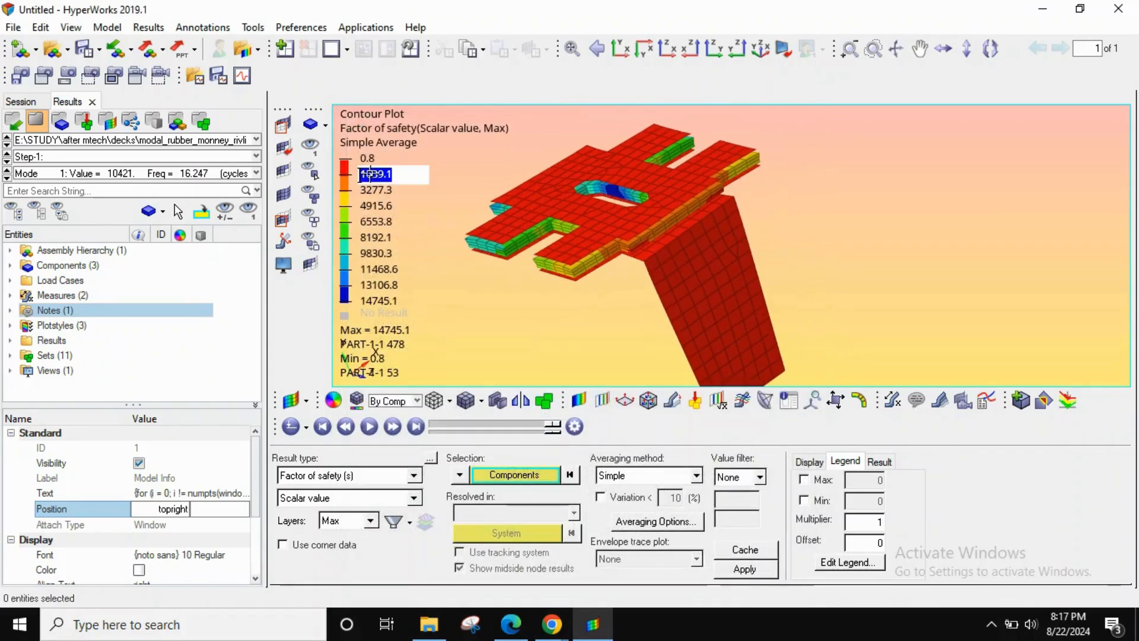
text(1.5)
key(Return)
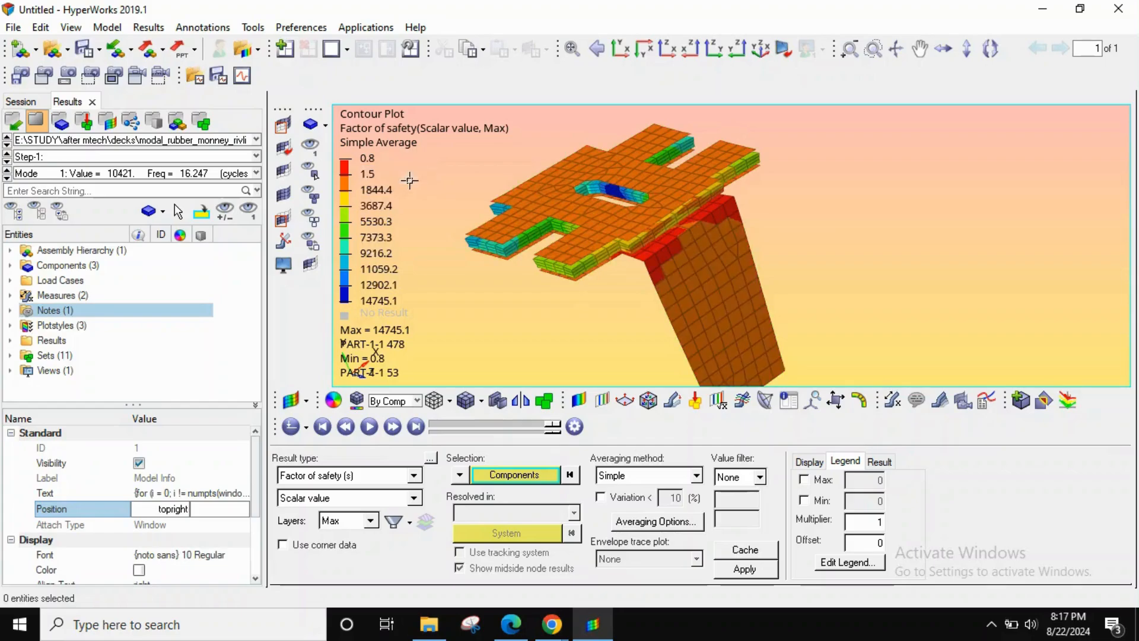
scroll(700, 265, up, 3)
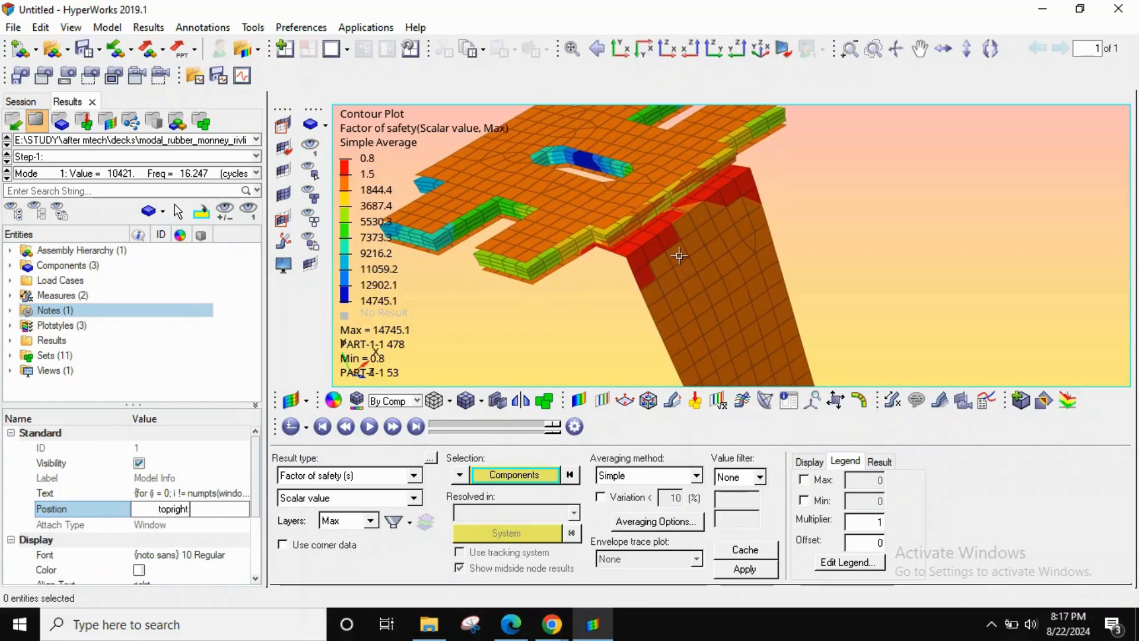
scroll(679, 256, down, 5)
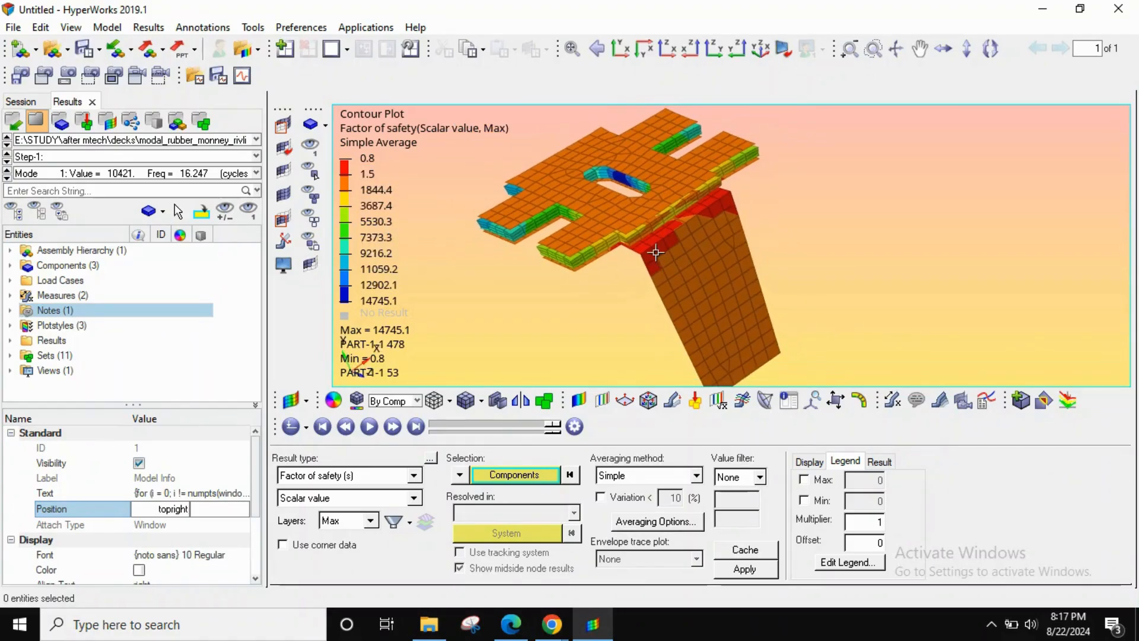
scroll(659, 256, up, 3)
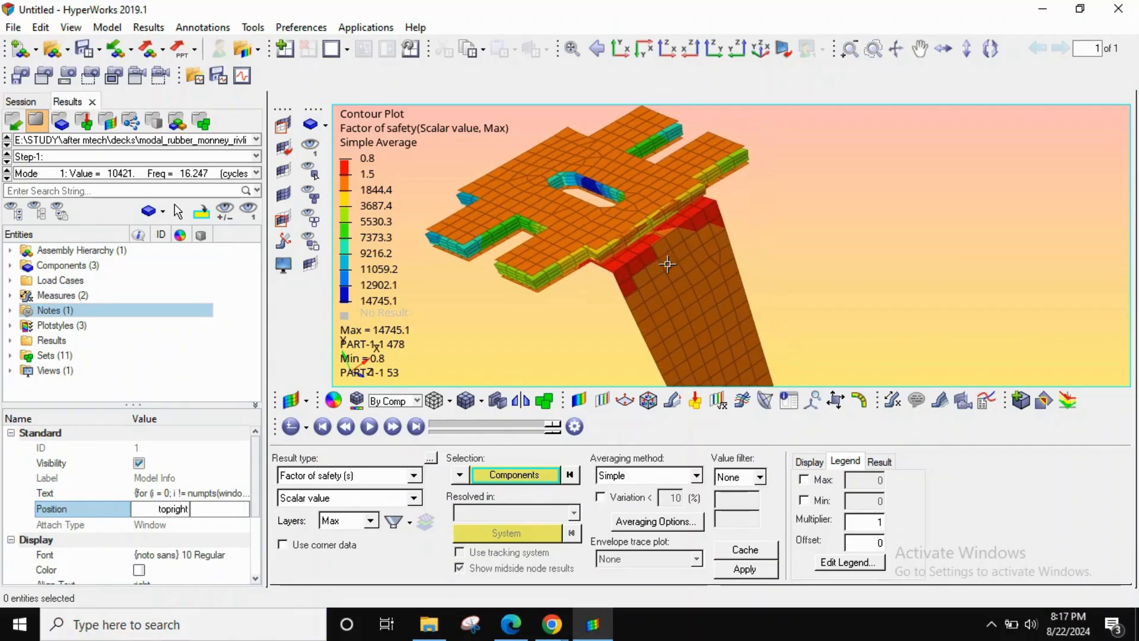
ctrl+drag(635, 251, 684, 189)
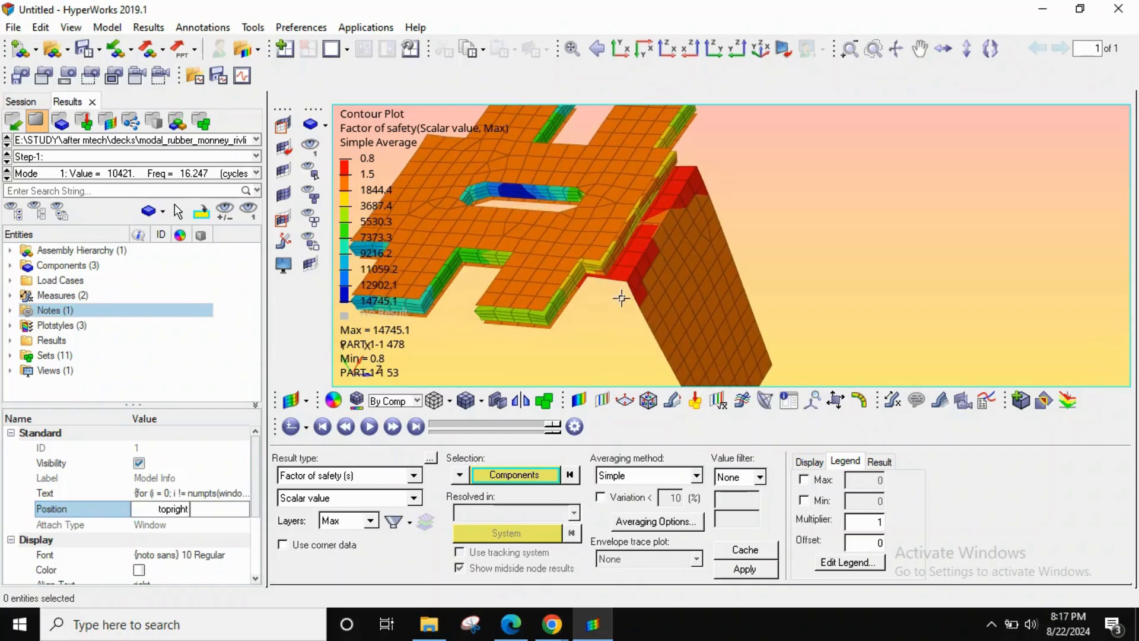
ctrl+drag(664, 239, 563, 261)
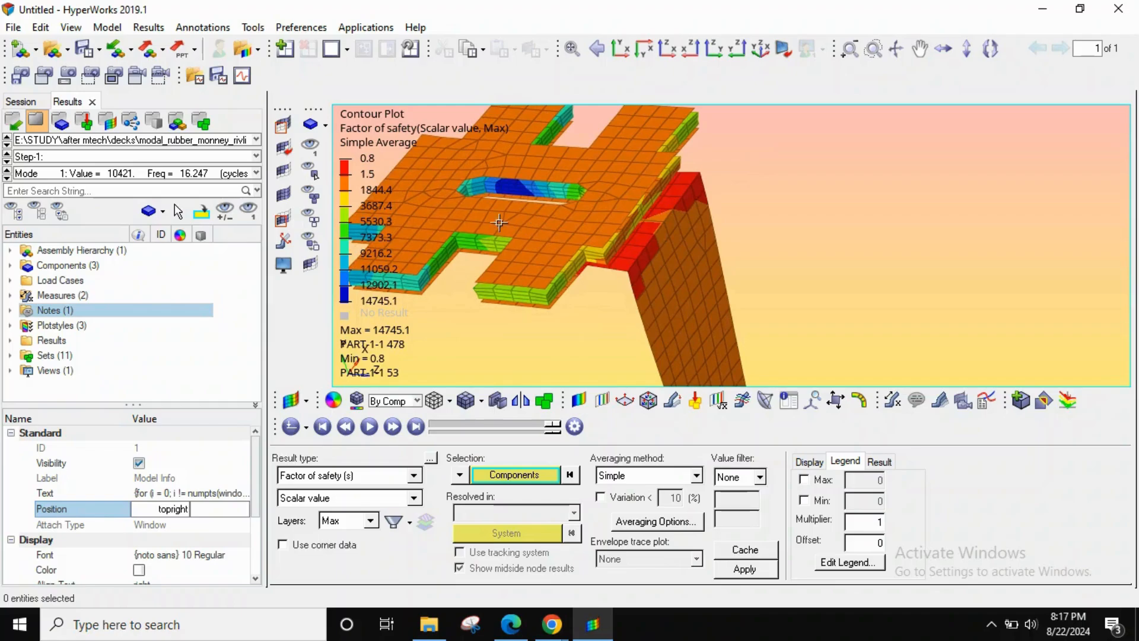
Set the second-lowest legend value to 1 and inspect the areas with a factor of safety below 1 at the bend
double_click(370, 174)
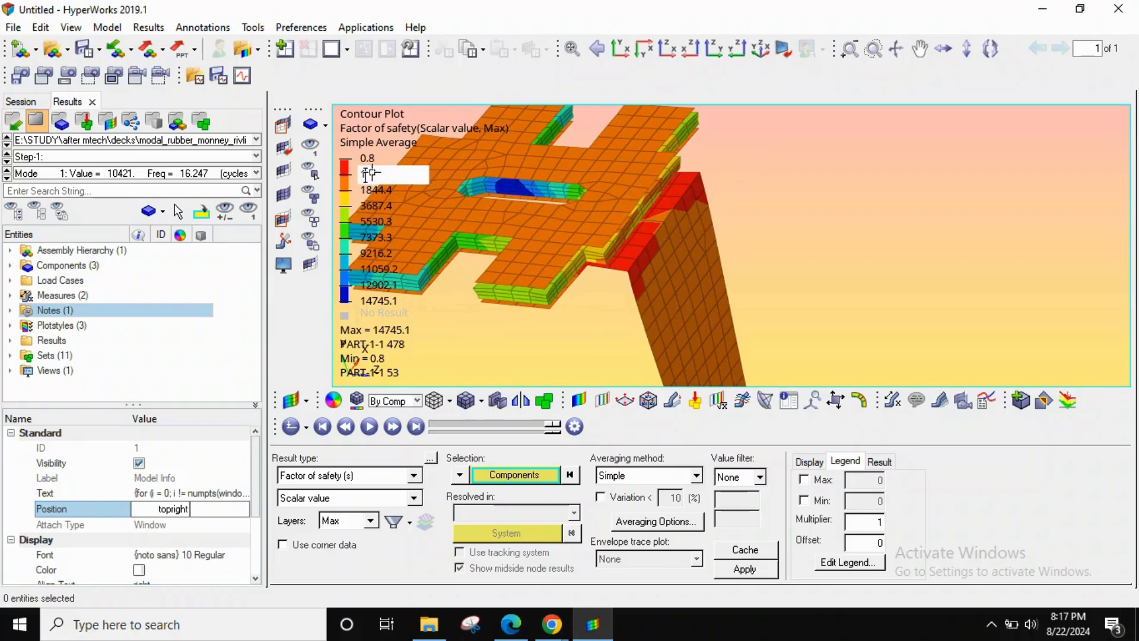
key(Return)
ctrl+drag(658, 283, 590, 245)
scroll(658, 302, up, 2)
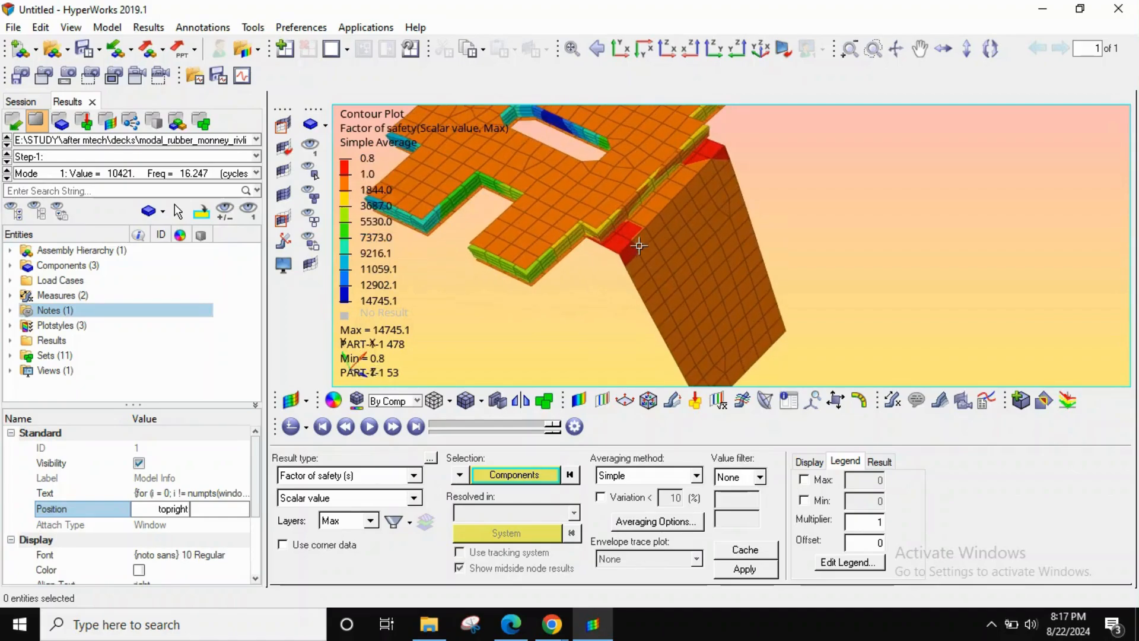
ctrl+right_drag(711, 196, 678, 270)
ctrl+drag(649, 279, 673, 289)
ctrl+right_drag(673, 289, 669, 274)
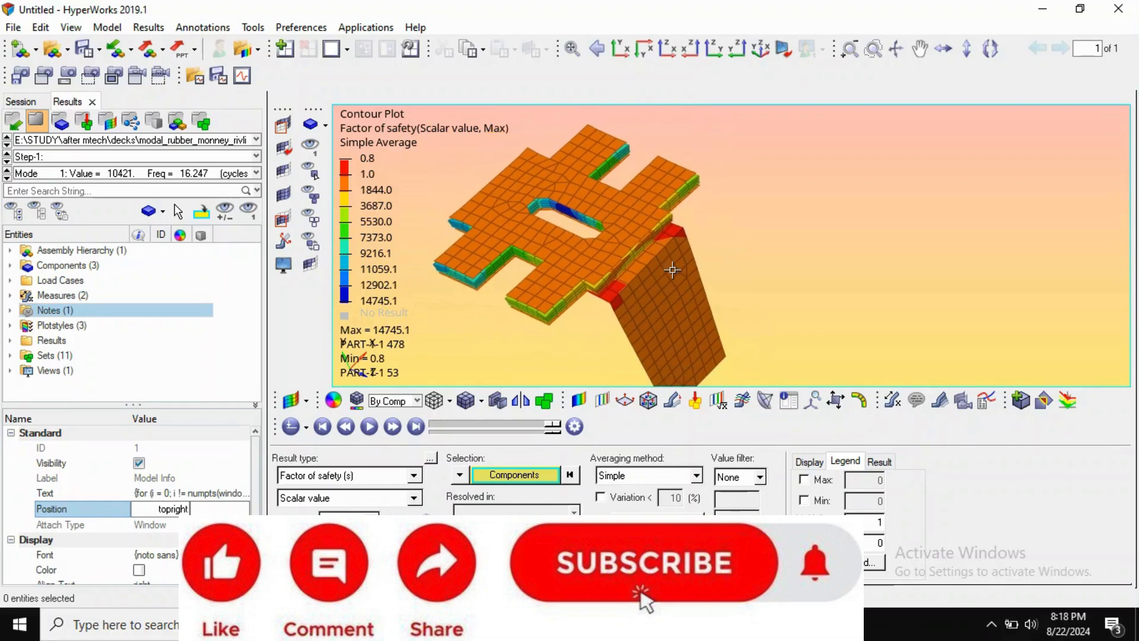